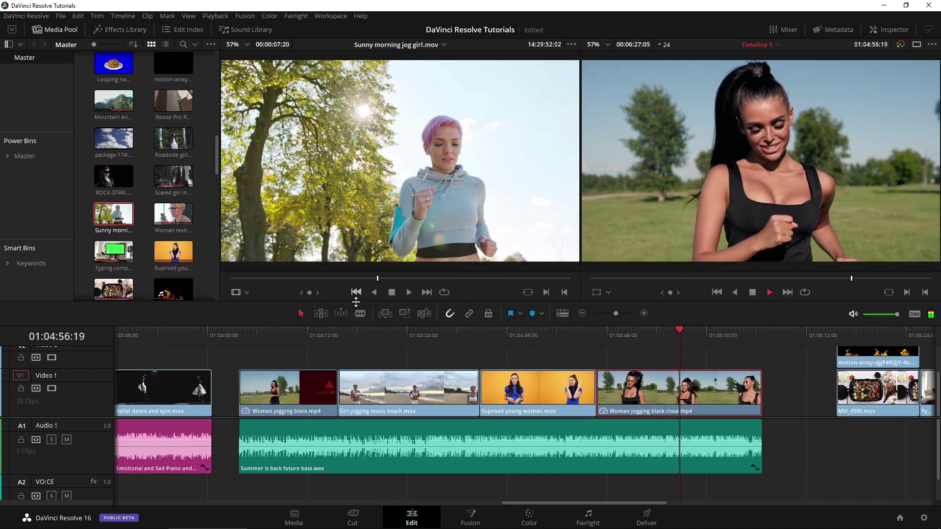
Scrub the playhead onto 'Cute girl smile hair blue.mov' and show its Inspector properties
key("space")
scroll(382, 388, "left", 6)
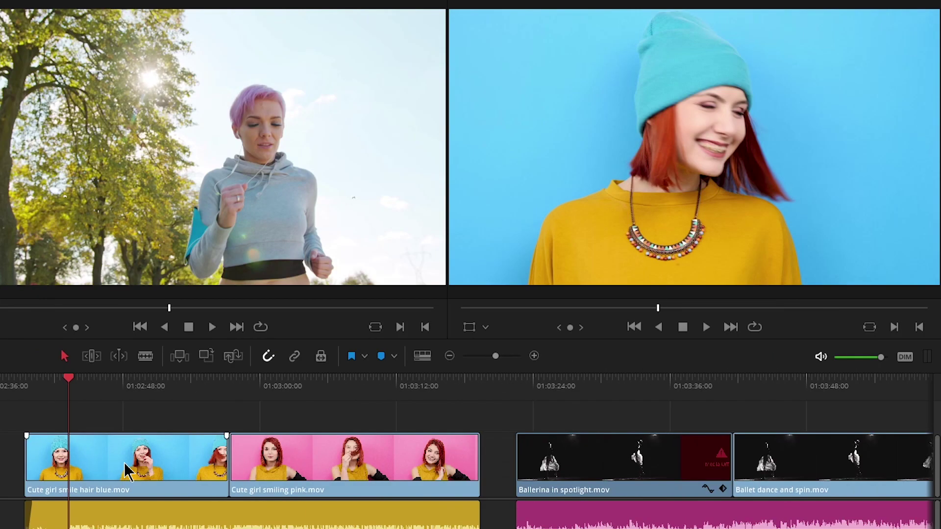
left_click_drag(168, 387, 192, 387)
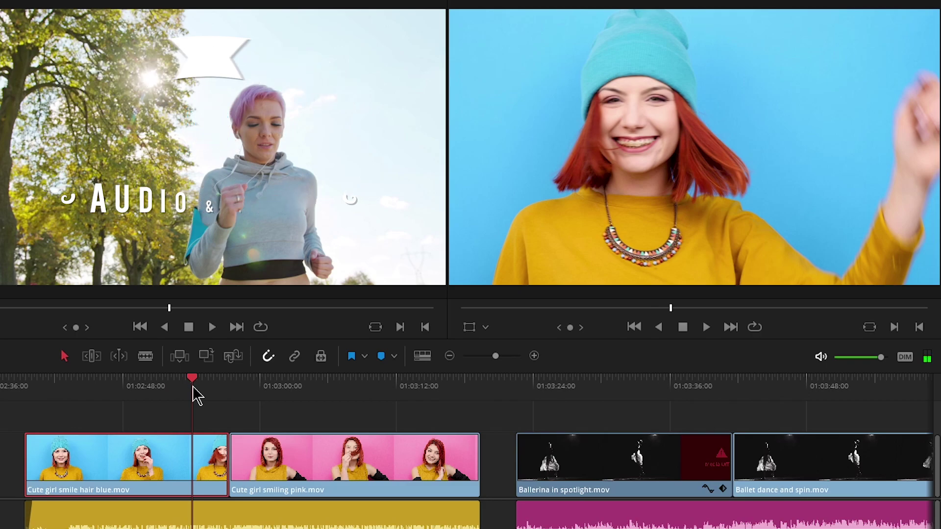
key("space")
left_click_drag(881, 357, 869, 357)
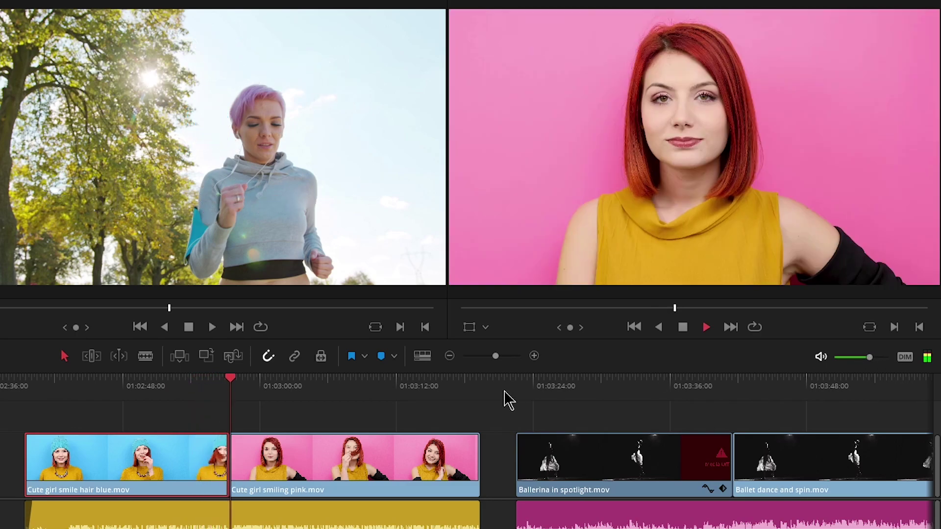
left_click_drag(157, 387, 142, 389)
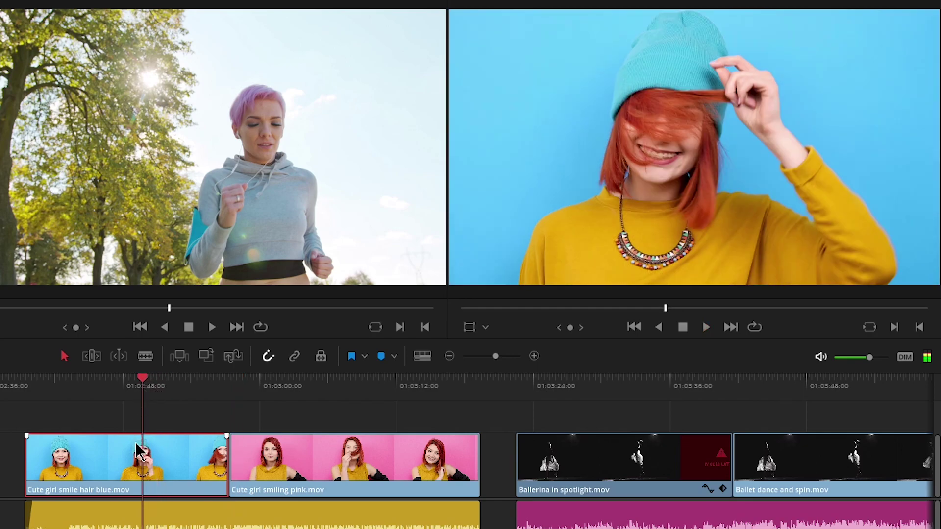
left_click(889, 30)
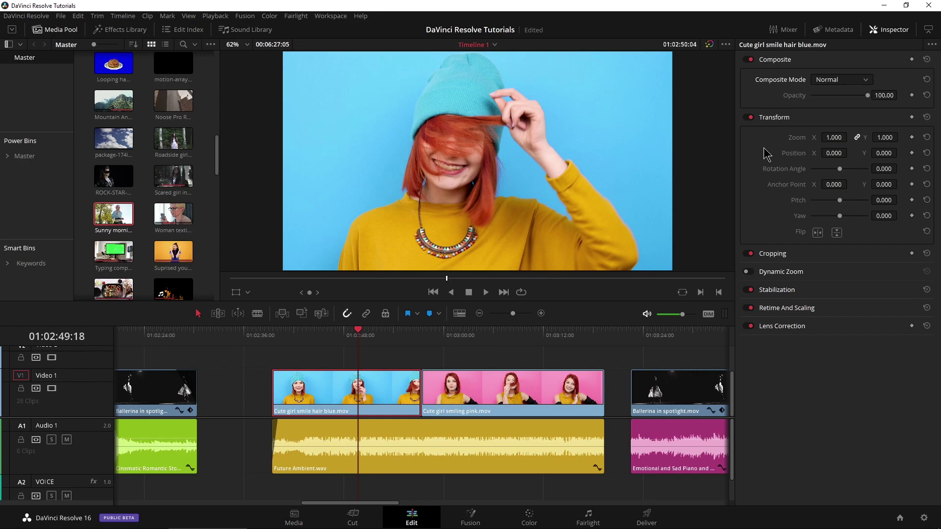
Raise the blue hat clip's Zoom to 1.410, close the Inspector and play it back
left_click_drag(369, 337, 327, 335)
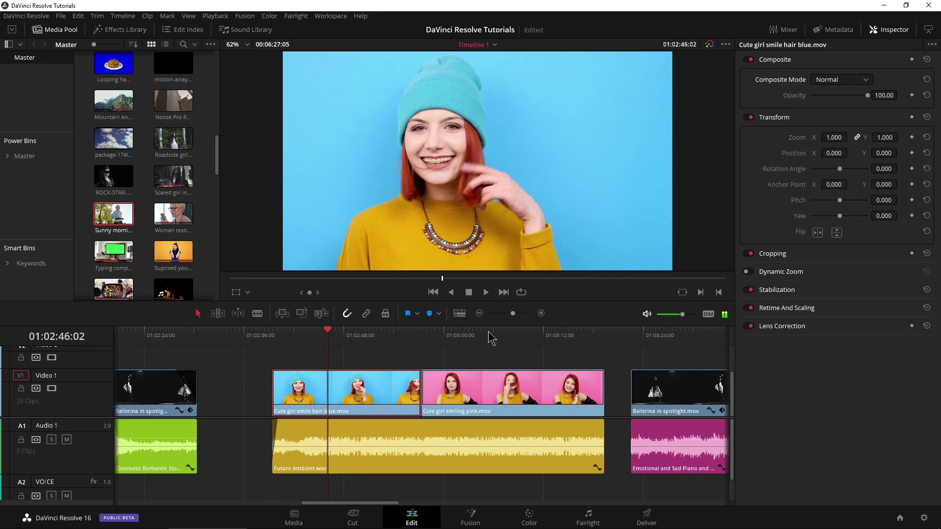
left_click_drag(833, 137, 860, 137)
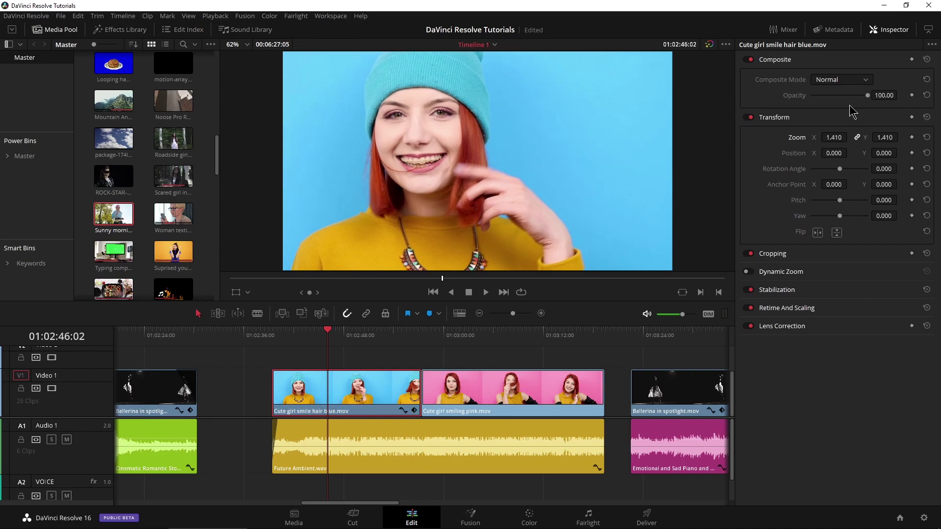
left_click(896, 31)
left_click(395, 338)
key("space")
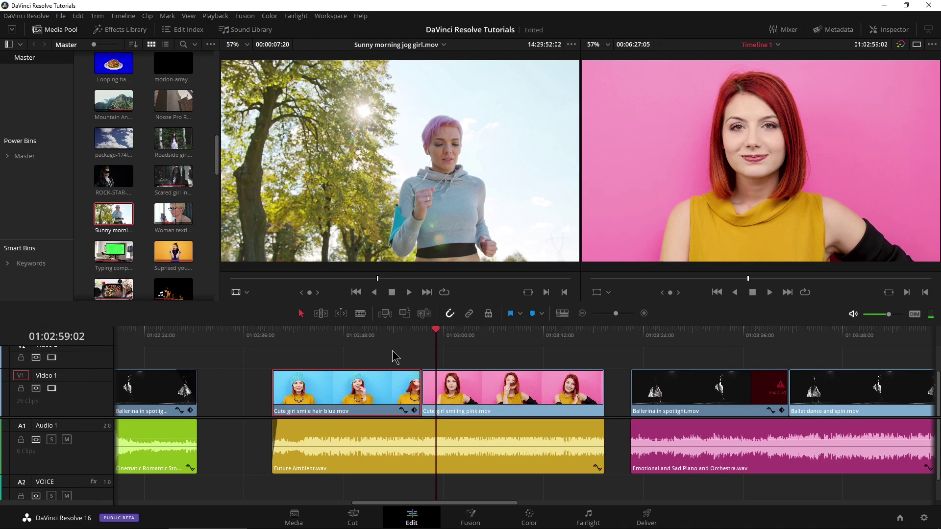
Select the pink clip and look over its properties in the Inspector
left_click(369, 338)
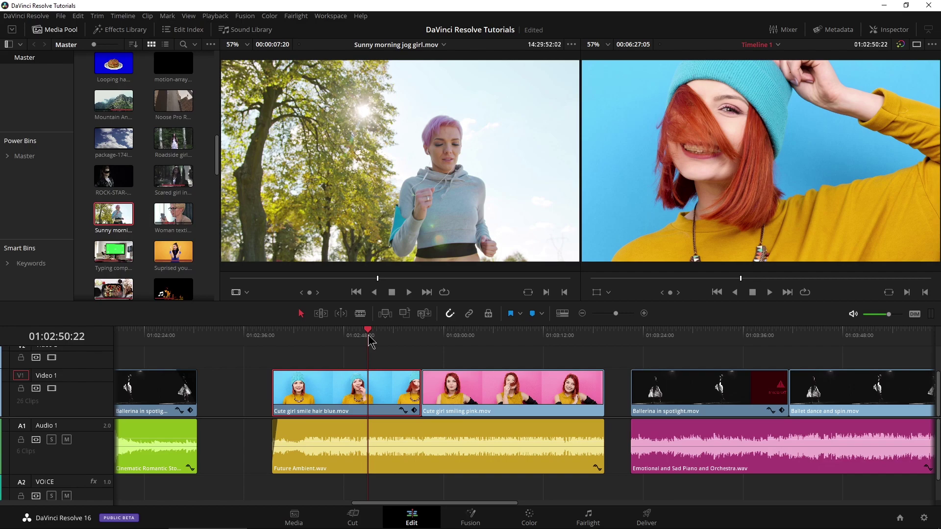
left_click(474, 343)
left_click(476, 388)
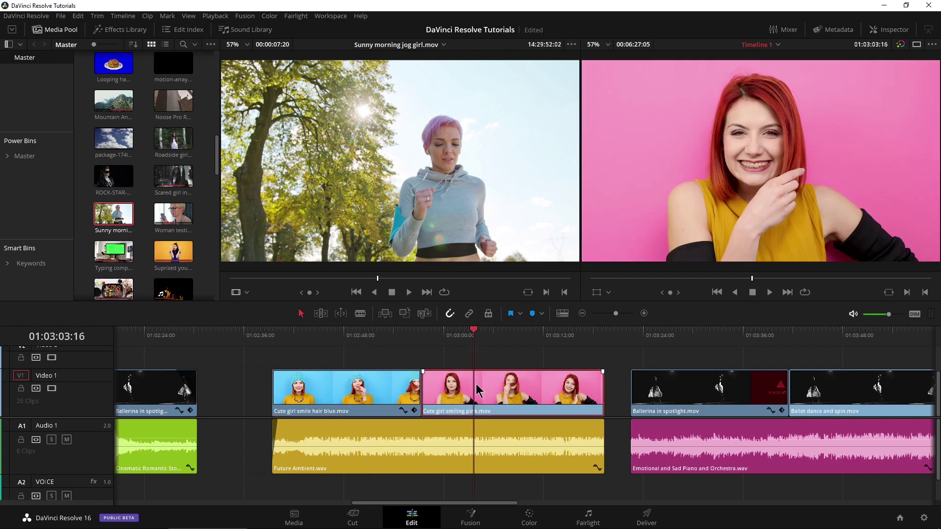
left_click(889, 29)
left_click(888, 30)
Copy the blue hat clip with Ctrl+C and select the pink clip as the paste target
left_click(379, 336)
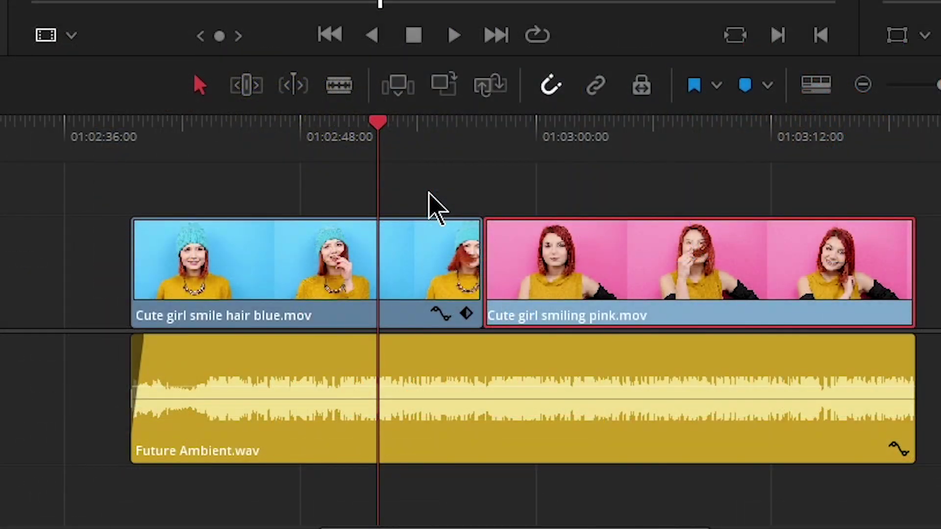
left_click(277, 279)
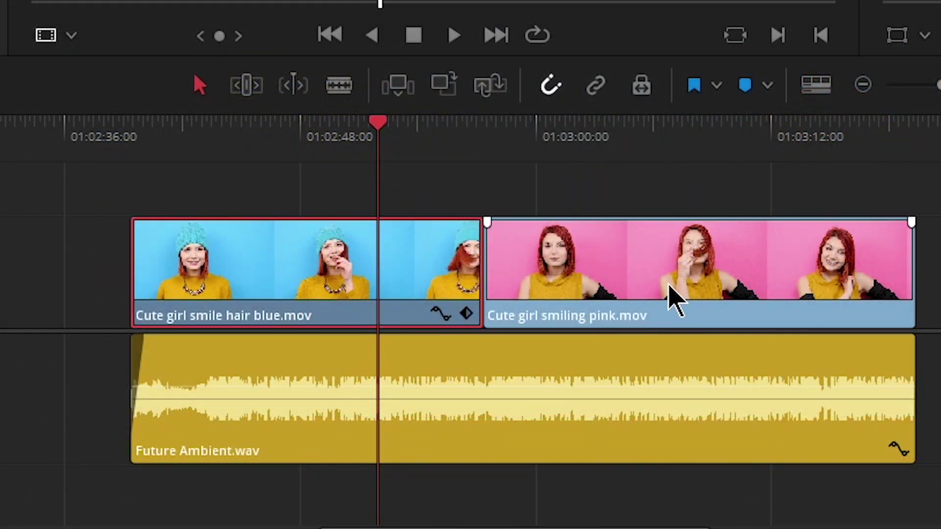
left_click(672, 296)
left_click(318, 256)
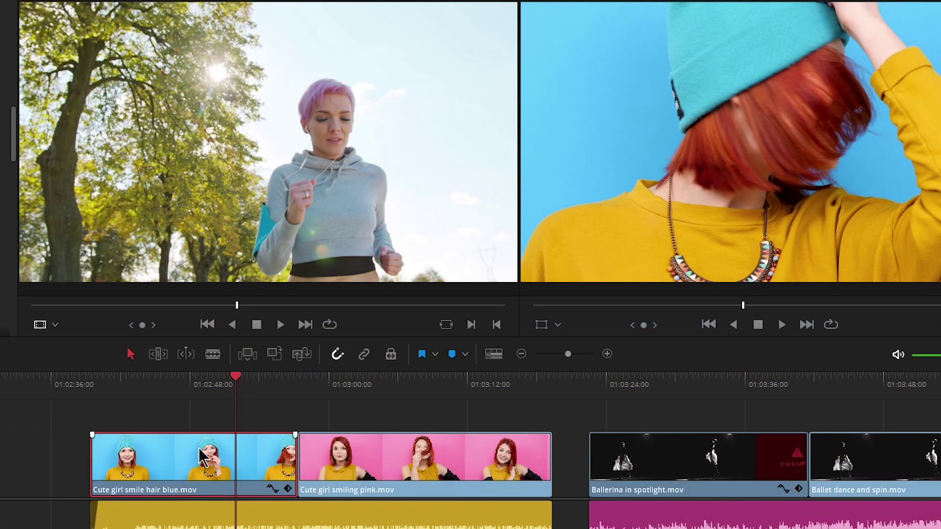
right_click(323, 263)
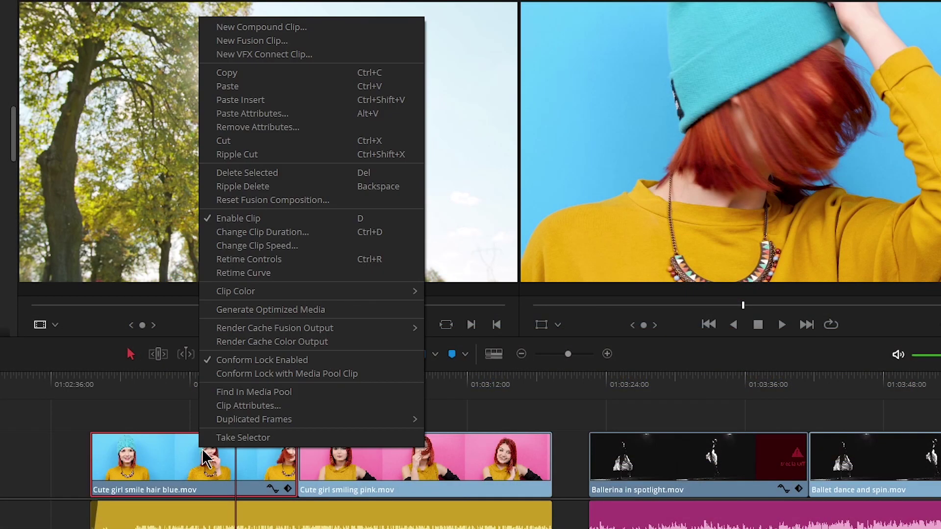
left_click(162, 483)
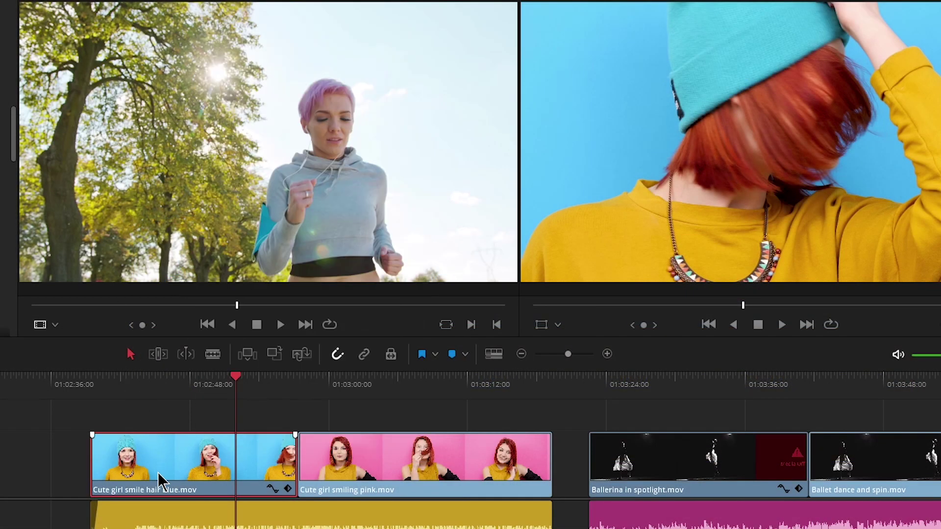
key("ctrl+c")
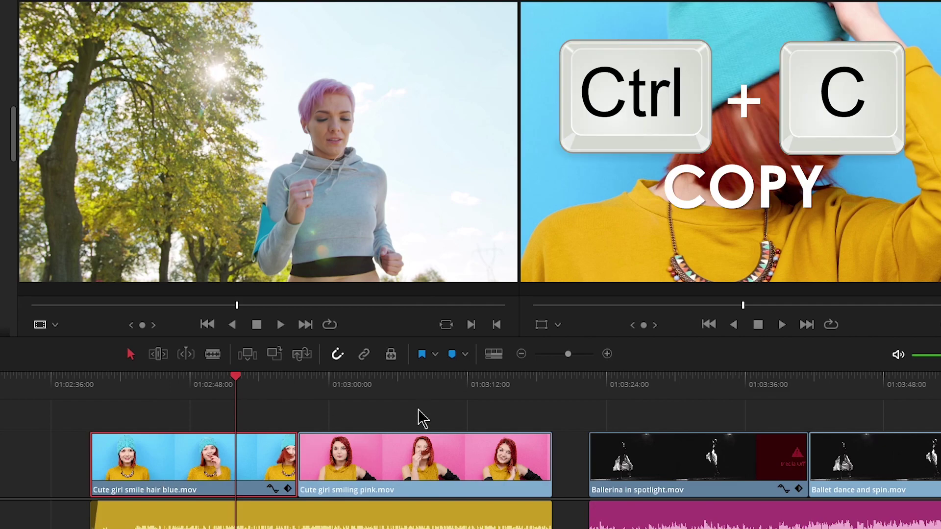
left_click(388, 385)
left_click(355, 471)
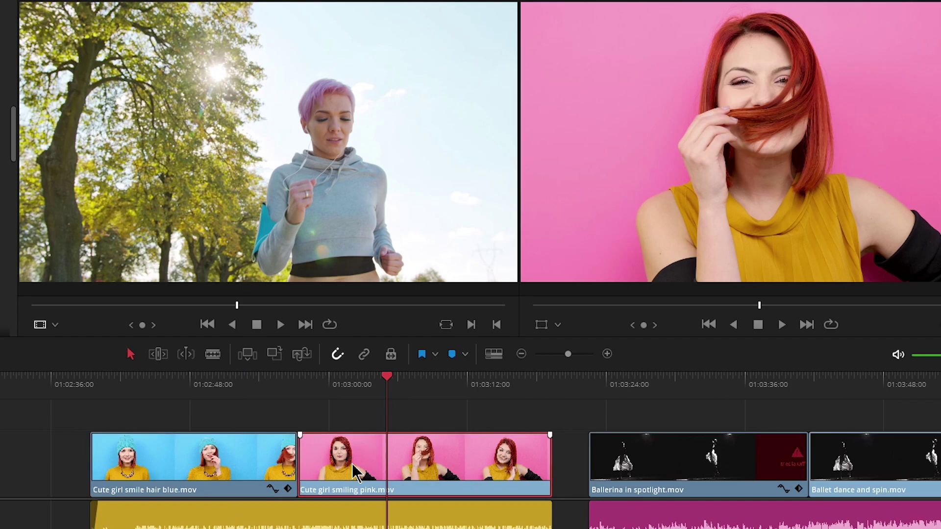
Open Paste Attributes on the pink clip with only Zoom, Scale X and Scale Y checked
right_click(354, 471)
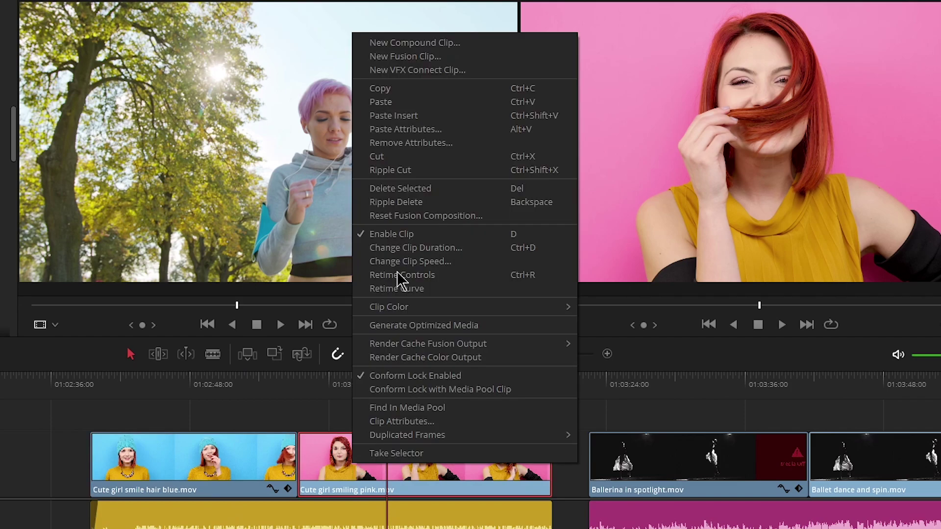
left_click(451, 137)
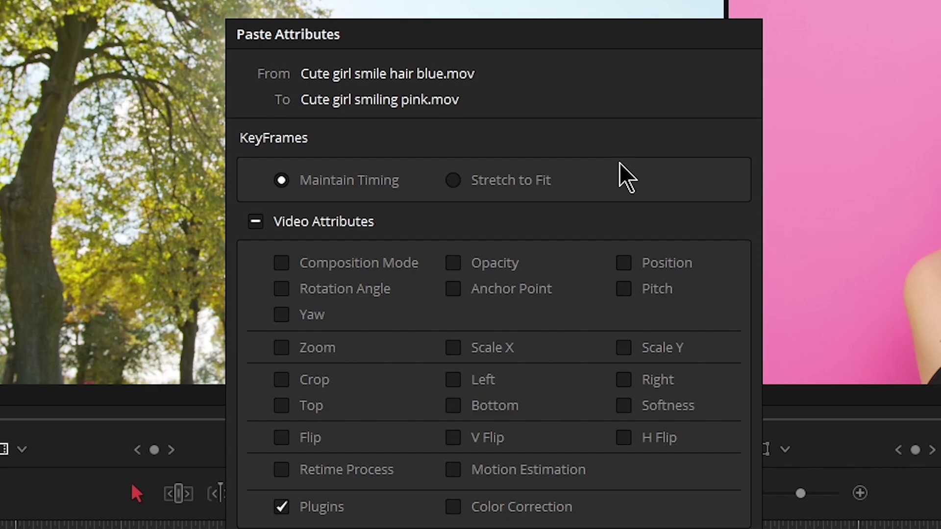
left_click(255, 222)
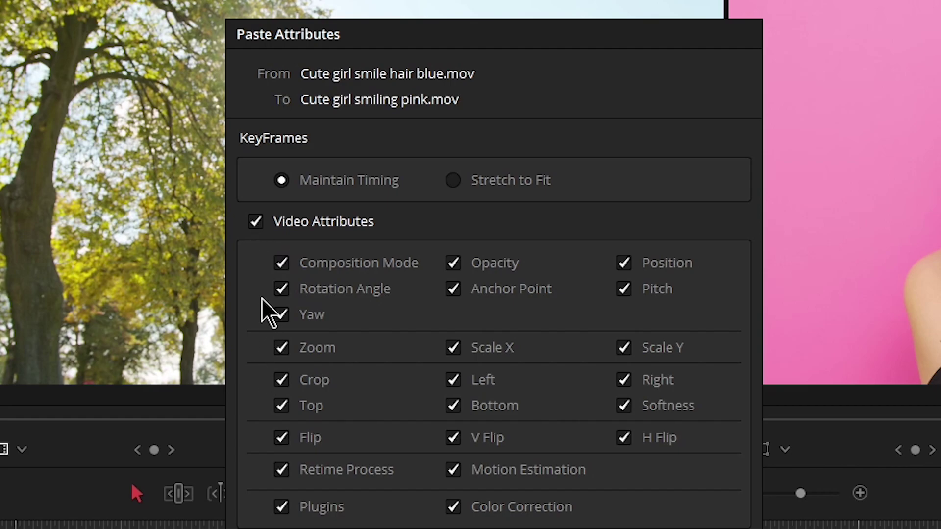
left_click(256, 222)
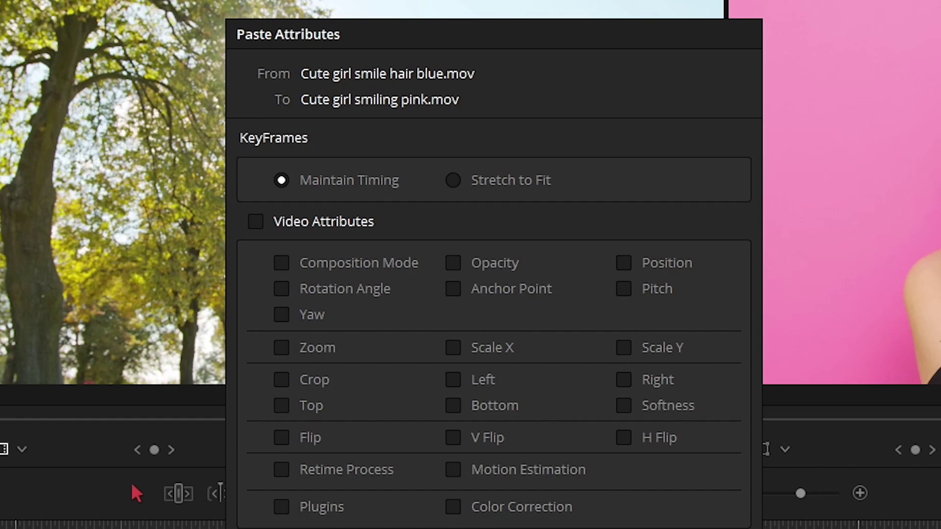
left_click(281, 347)
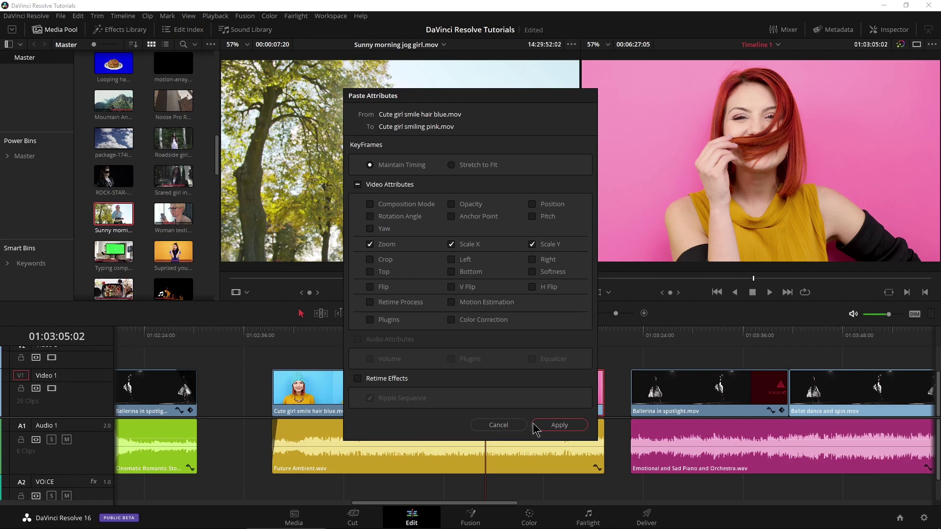
Apply the 1.410 zoom to the pink clip, compare it in the Inspector, and play back
left_click(558, 425)
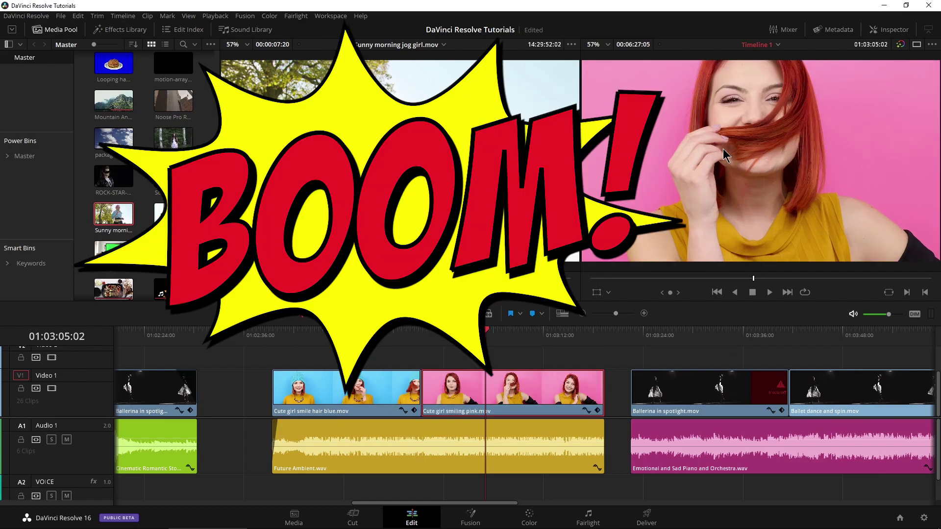
left_click(890, 30)
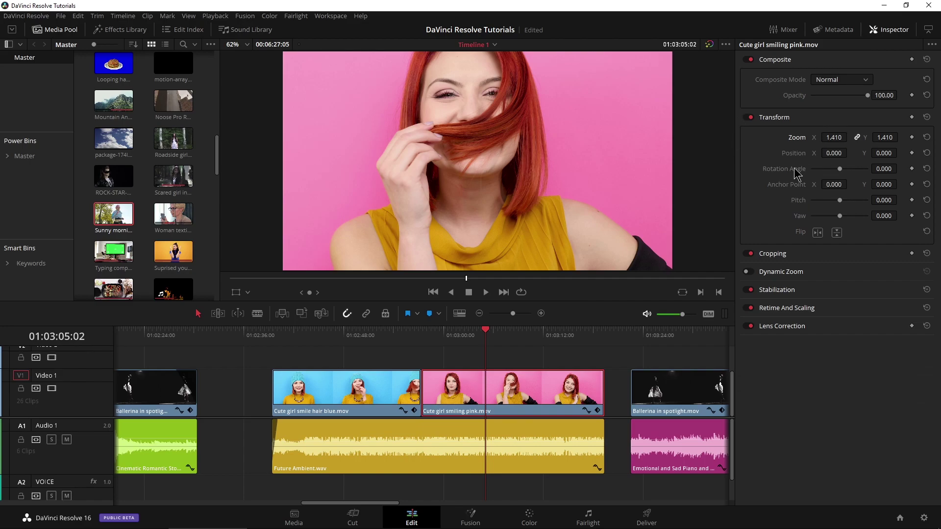
left_click(356, 331)
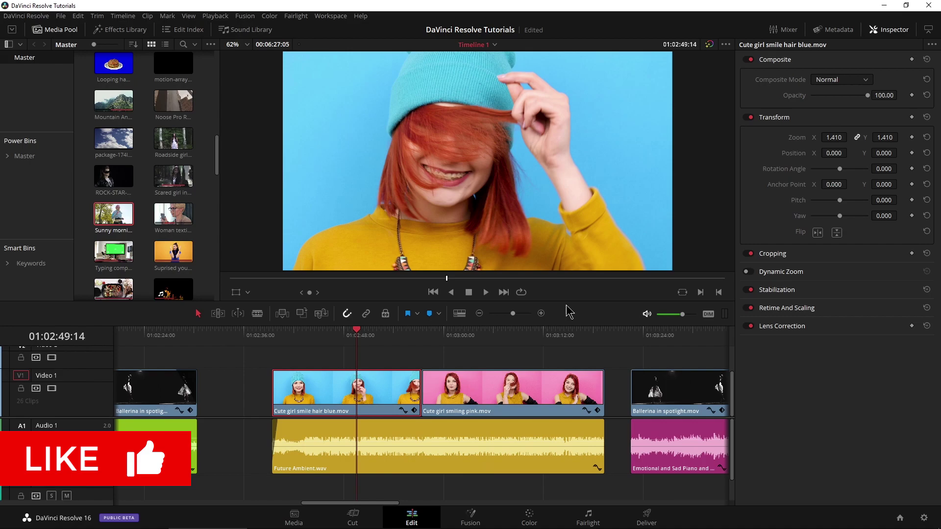
left_click(889, 30)
left_click_drag(370, 337, 399, 341)
key("space")
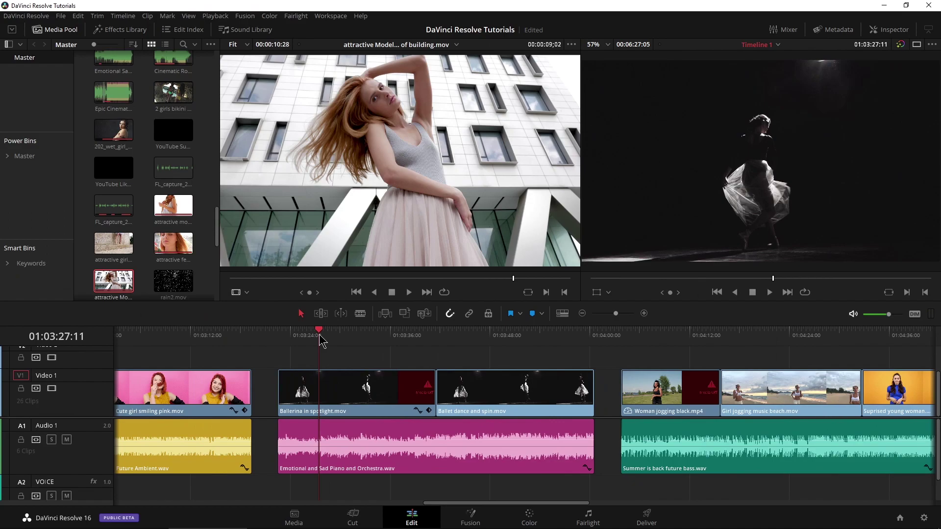
Play the Ballerina clip and briefly show, then hide, its keyframe track
left_click_drag(289, 337, 286, 338)
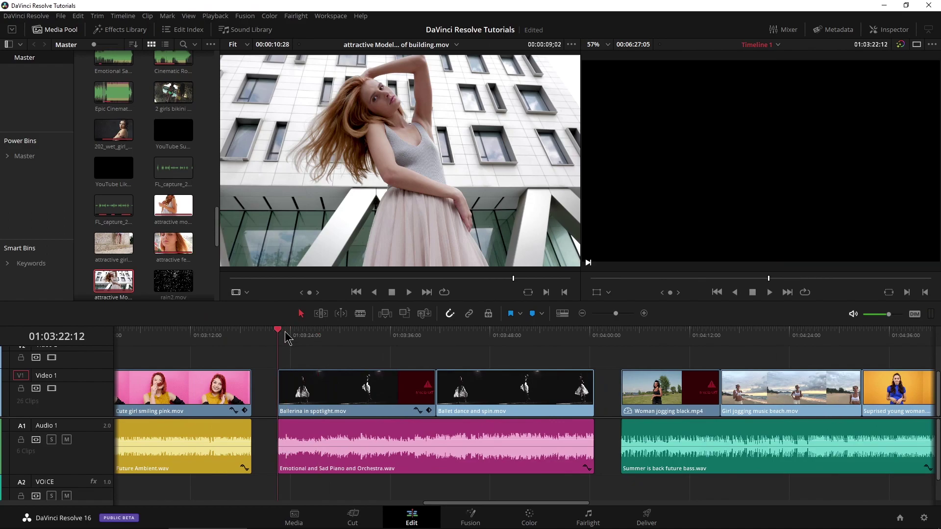
key("space")
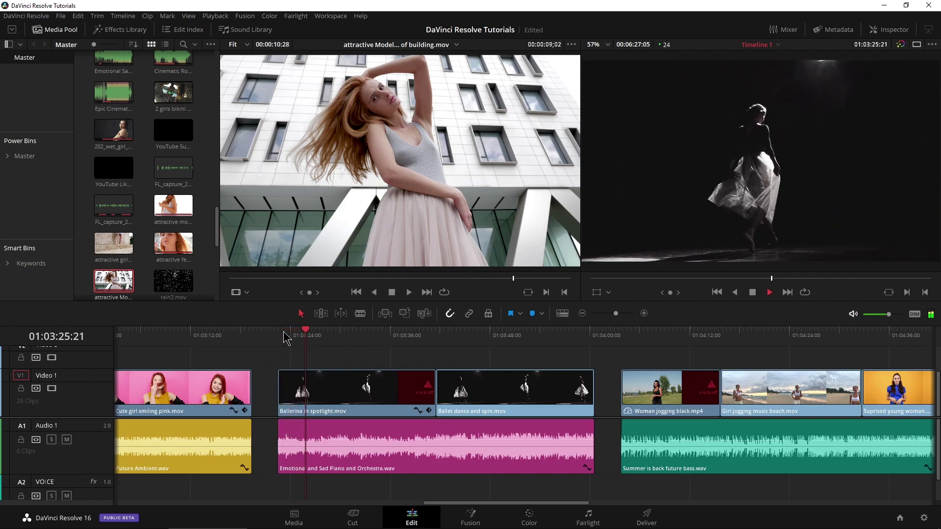
key("space")
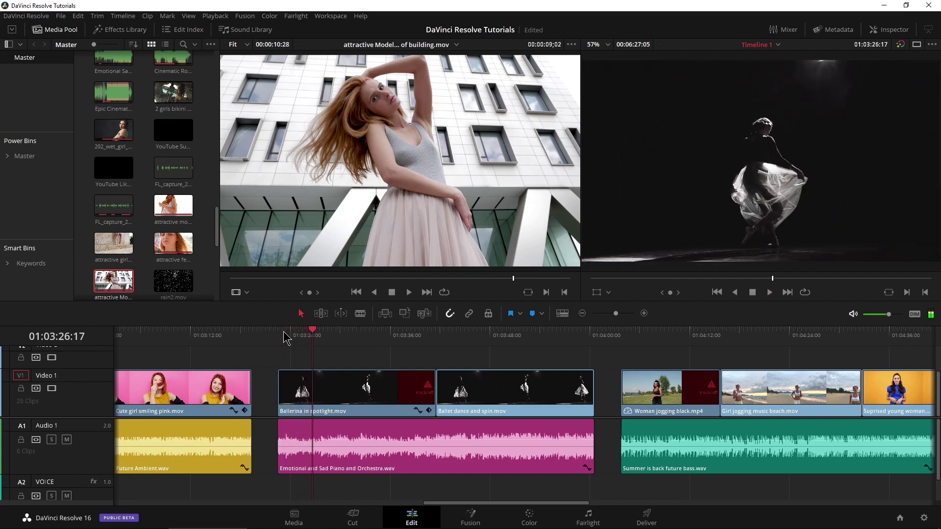
left_click(429, 411)
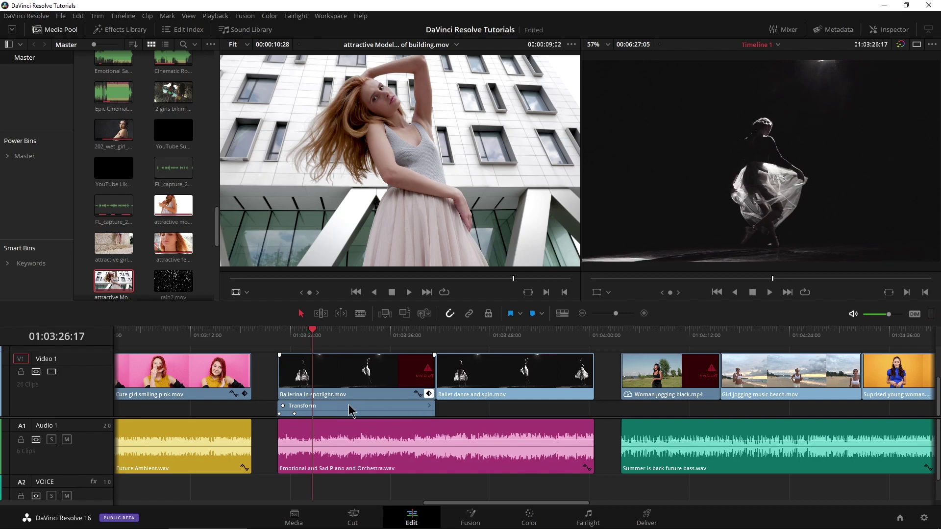
left_click(429, 394)
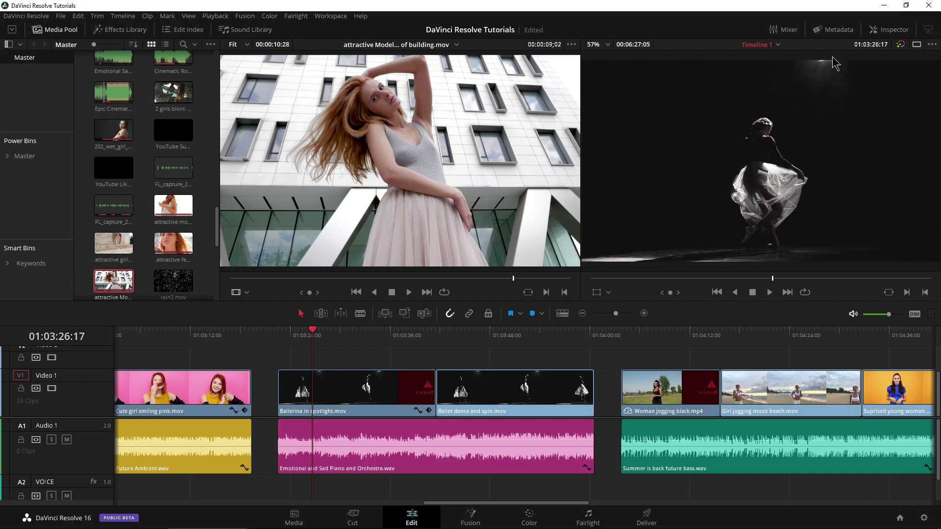
Review the Ballerina clip's properties in the Inspector during playback, then close the Inspector
left_click(888, 29)
left_click_drag(311, 335, 288, 339)
key("space")
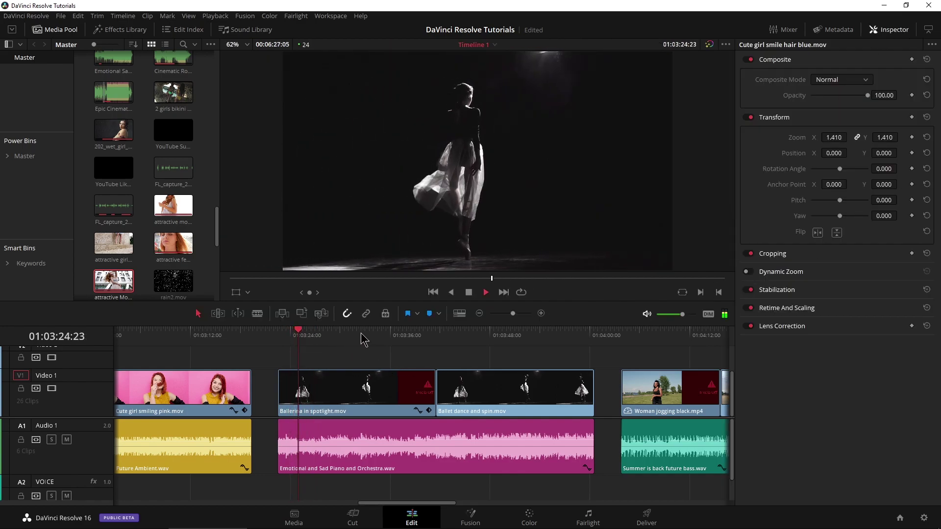
key("space")
left_click(420, 336)
key("space")
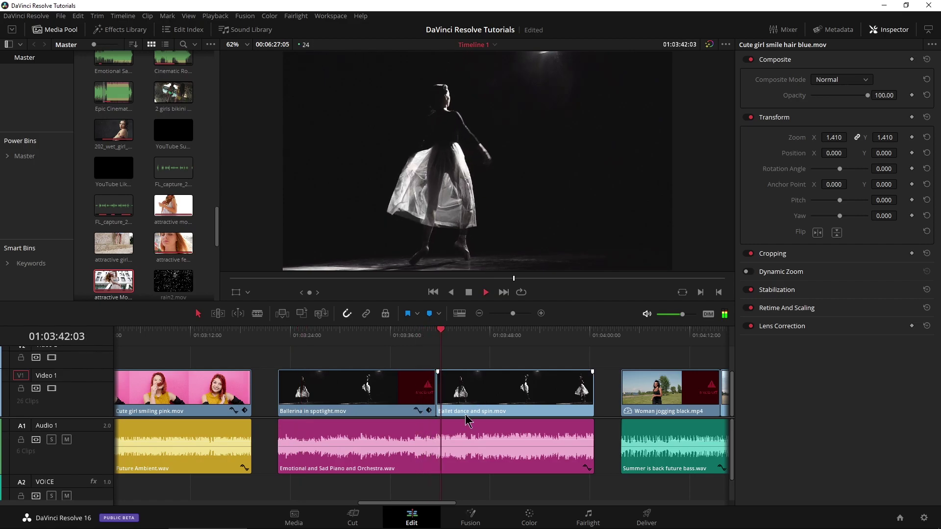
key("space")
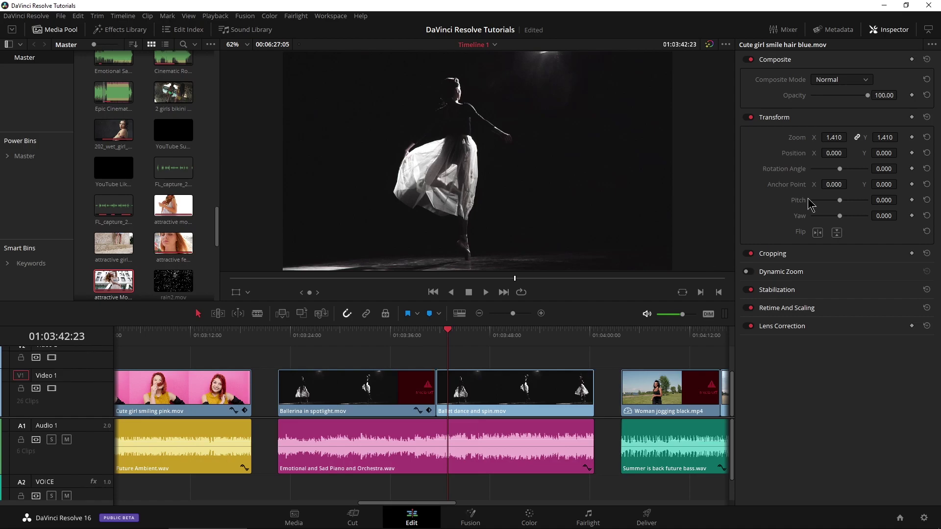
left_click(888, 30)
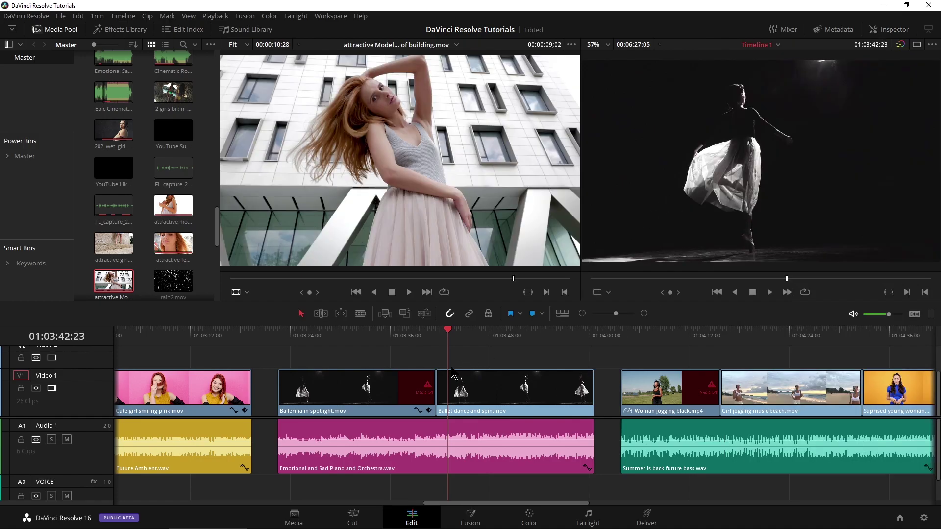
left_click(402, 338)
Paste Ballerina in spotlight.mov's video attributes plus Position onto Ballet dance and spin.mov
left_click(332, 389)
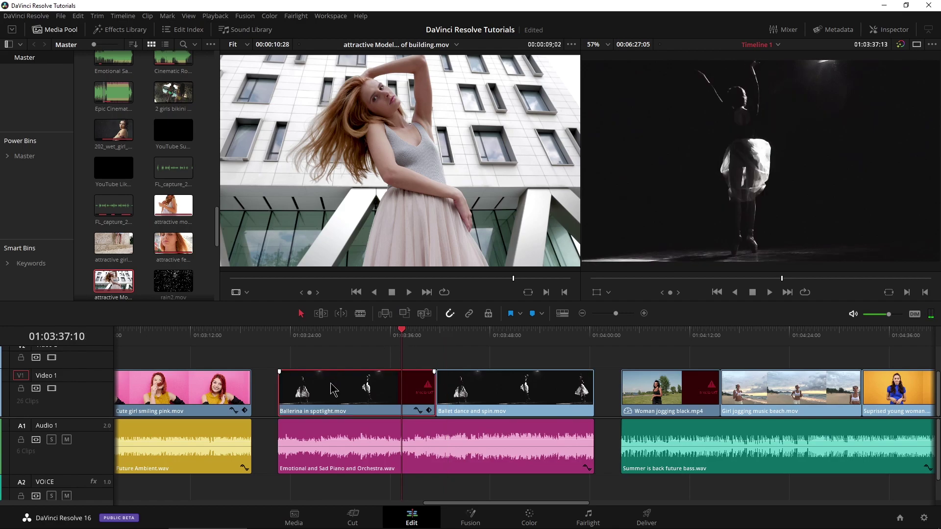
left_click(490, 351)
left_click(481, 402)
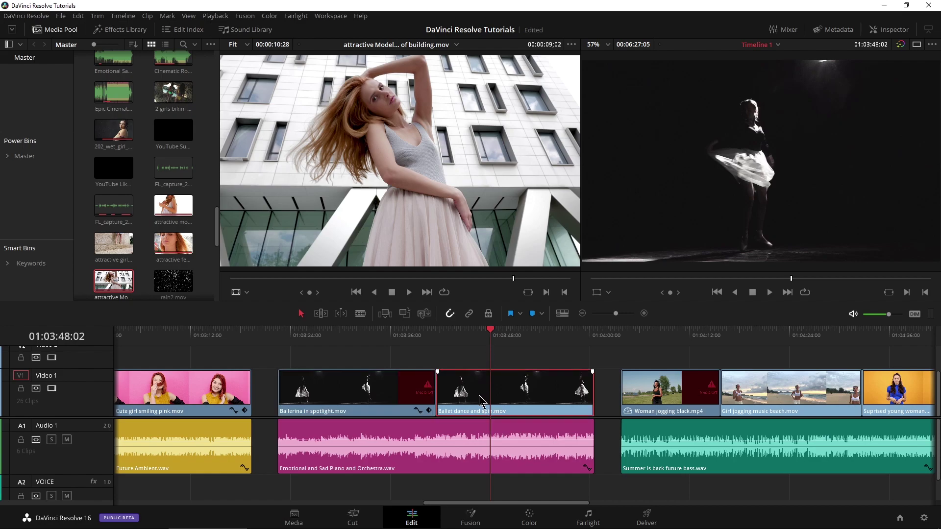
key("alt+v")
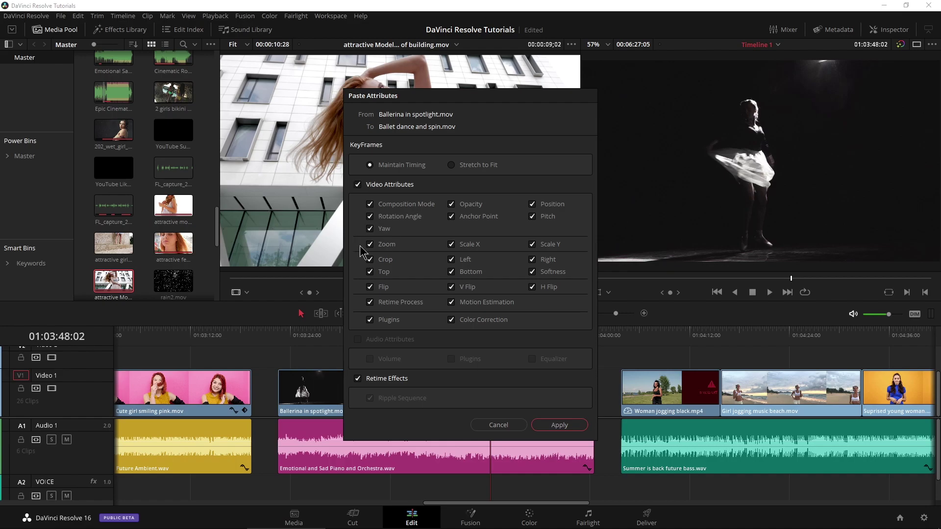
left_click(532, 205)
left_click(546, 428)
left_click_drag(438, 343, 277, 338)
key("space")
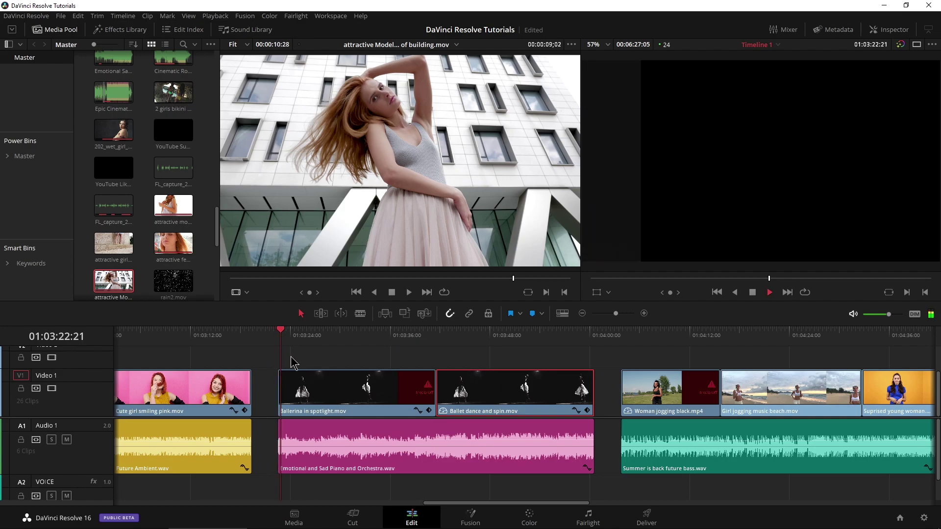
key("space")
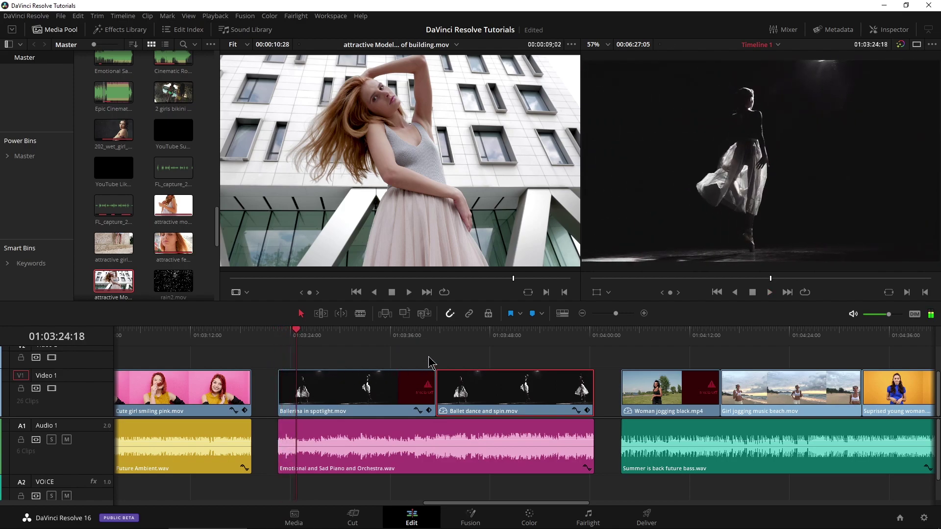
left_click(423, 337)
key("space")
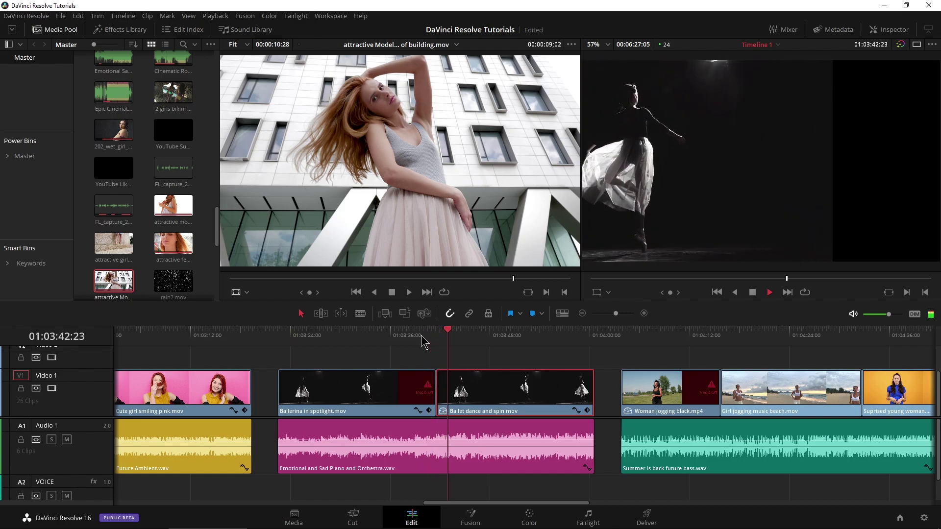
key("space")
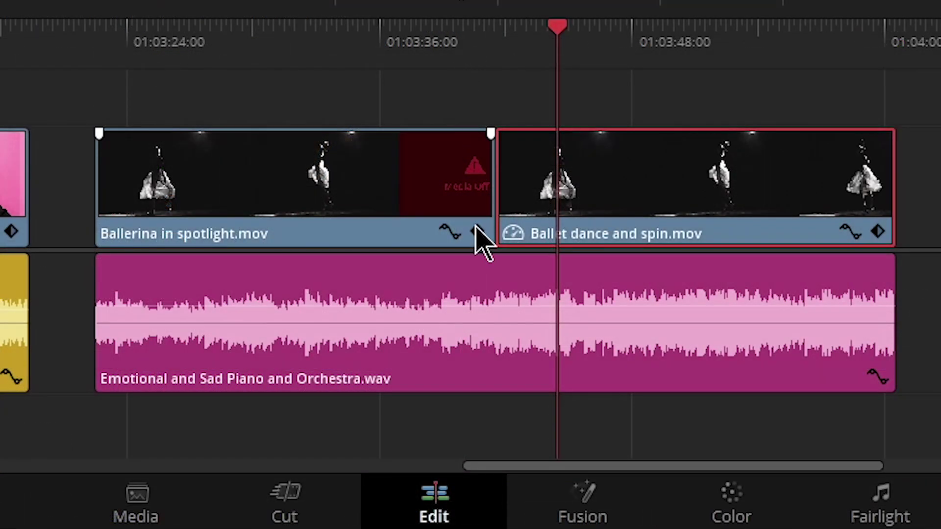
Show the Transform keyframes on the Ballerina and Ballet clips and play the timeline
left_click(428, 410)
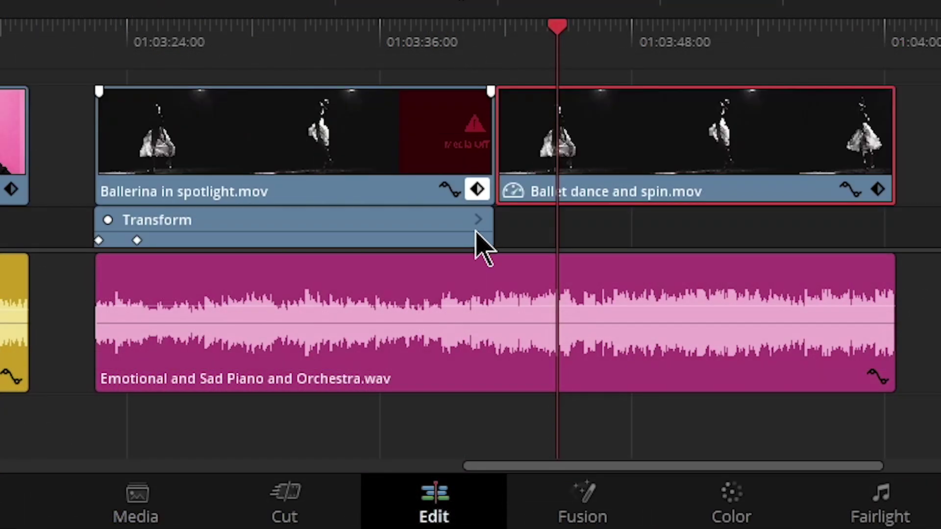
left_click(877, 189)
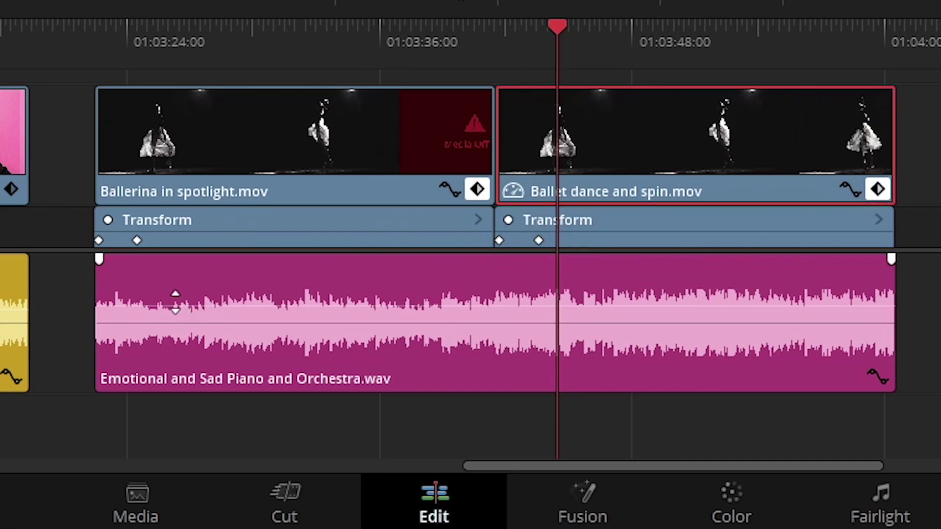
key("space")
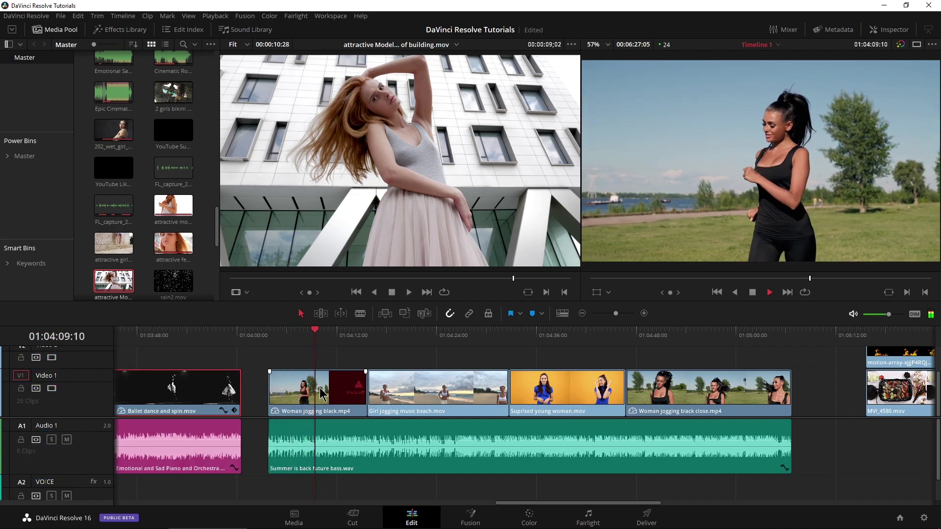
Stop at 01:04:10:03 and change Woman jogging black.mp4's clip speed to 300%
key("space")
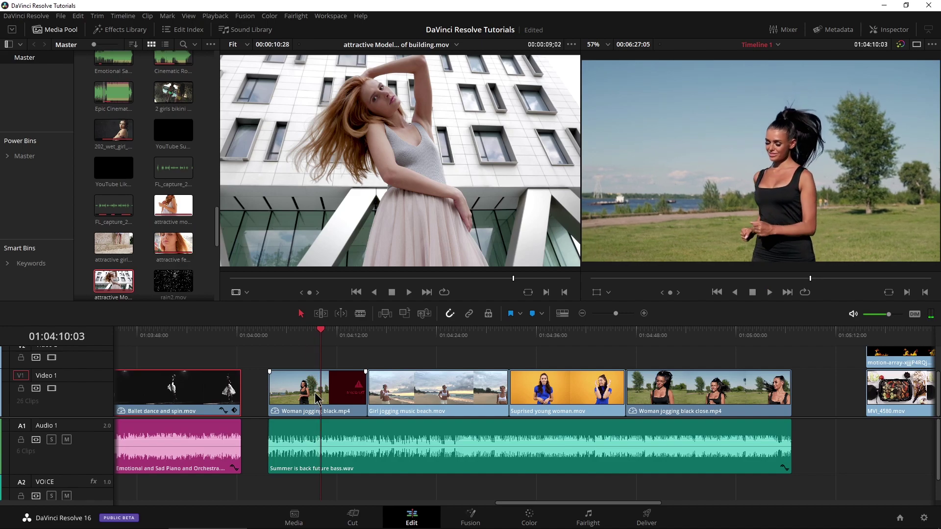
right_click(304, 392)
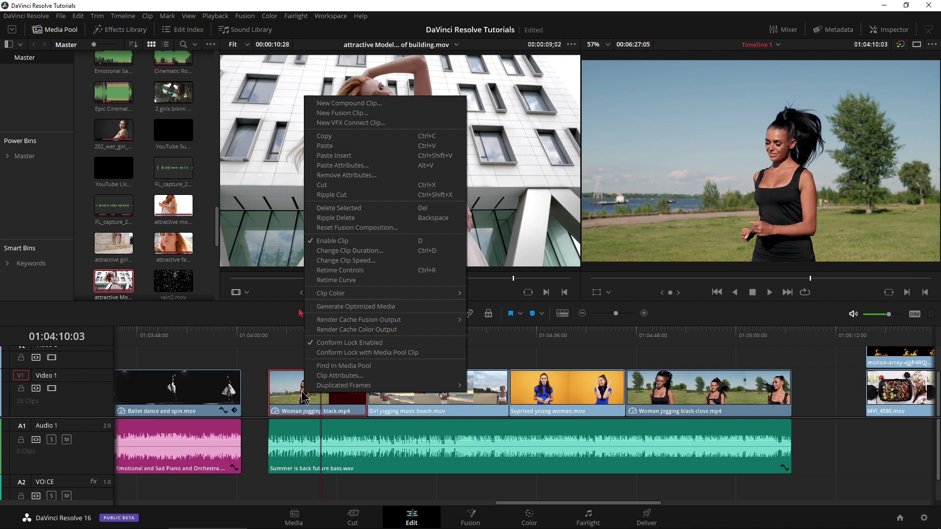
left_click(377, 262)
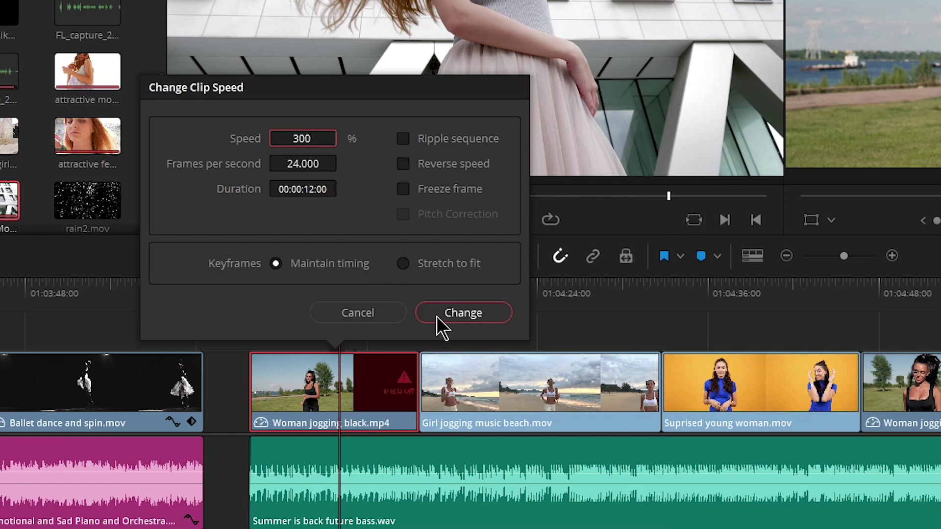
left_click(472, 315)
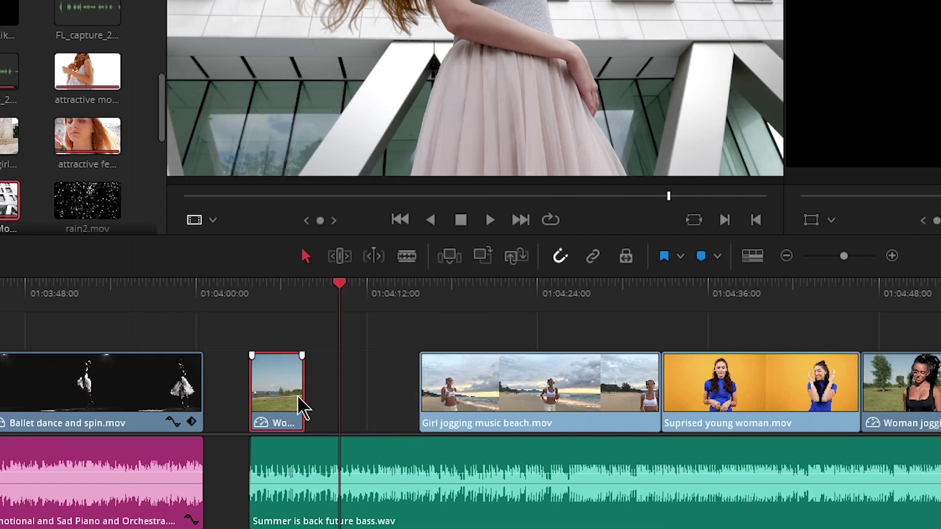
Undo, re-apply 300% speed to the jogging clip with Ripple Sequence, and play it back
key("ctrl+z")
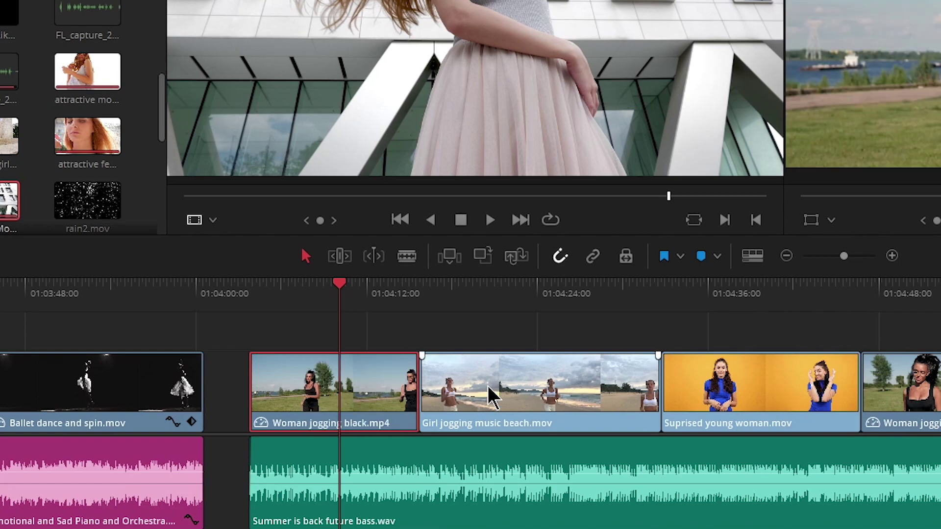
right_click(388, 398)
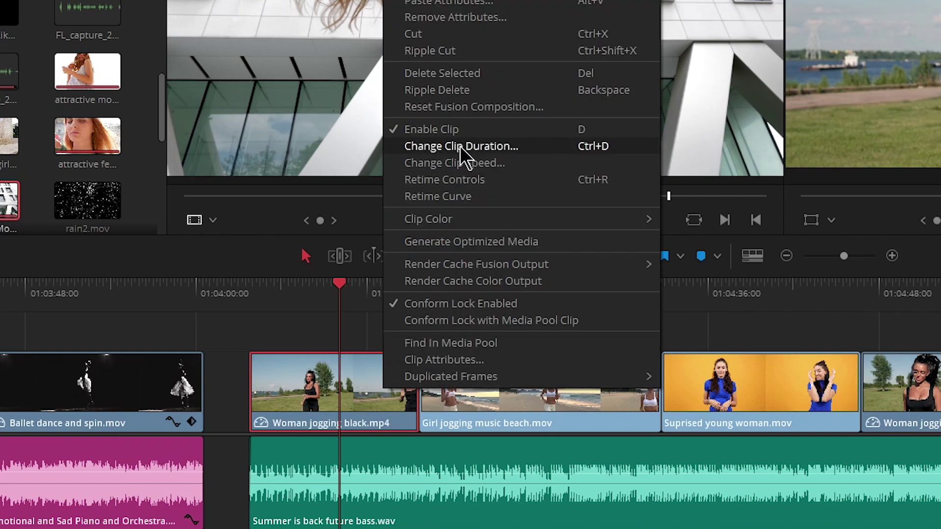
left_click(453, 163)
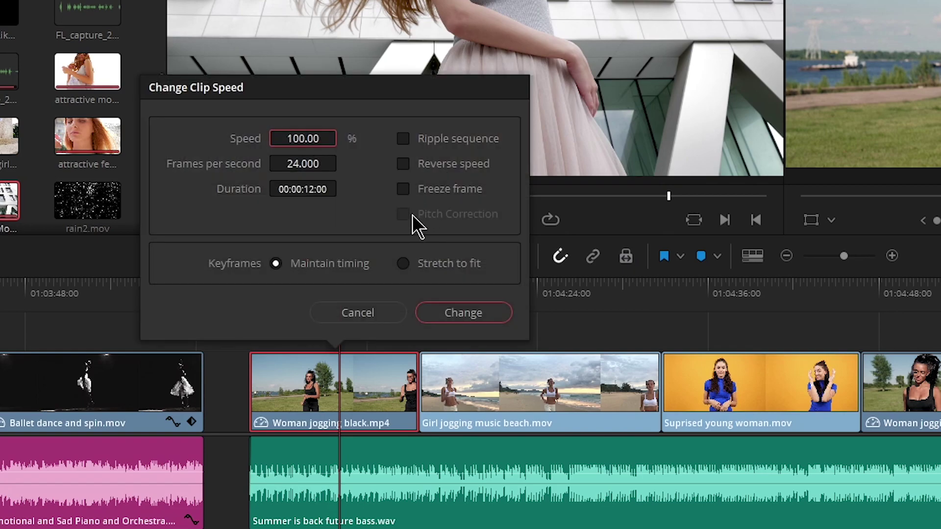
type("300")
left_click(403, 139)
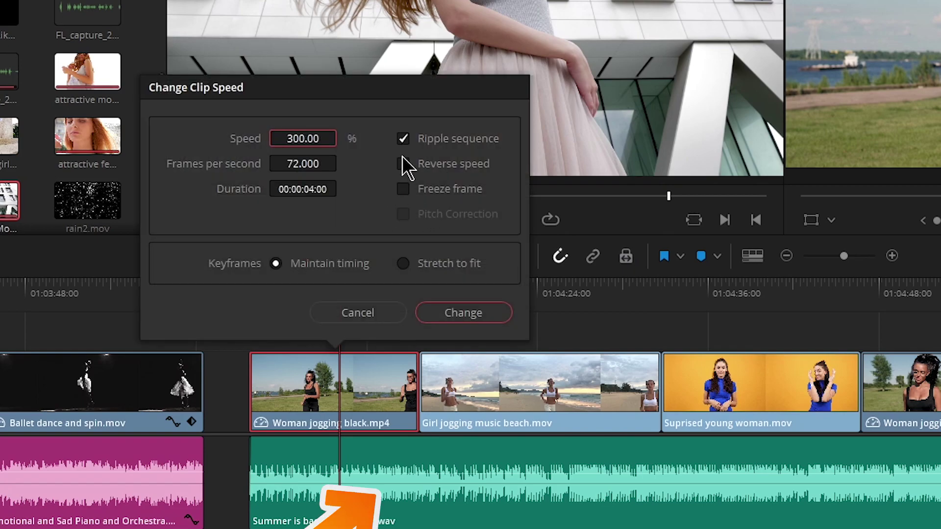
left_click(463, 313)
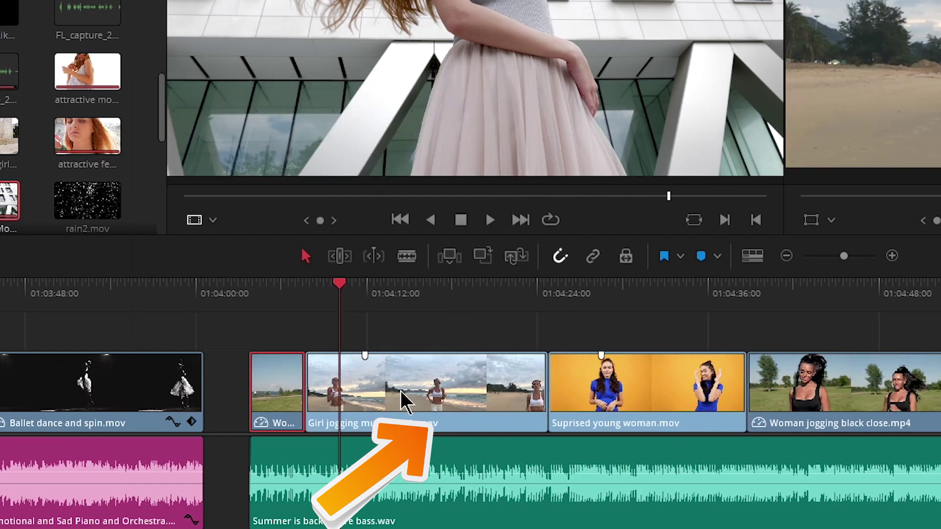
left_click(246, 296)
key("space")
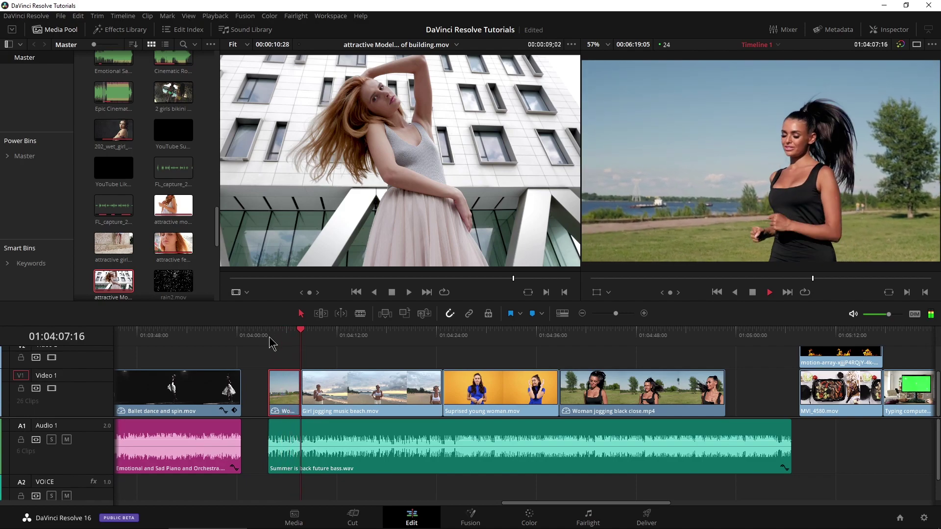
key("space")
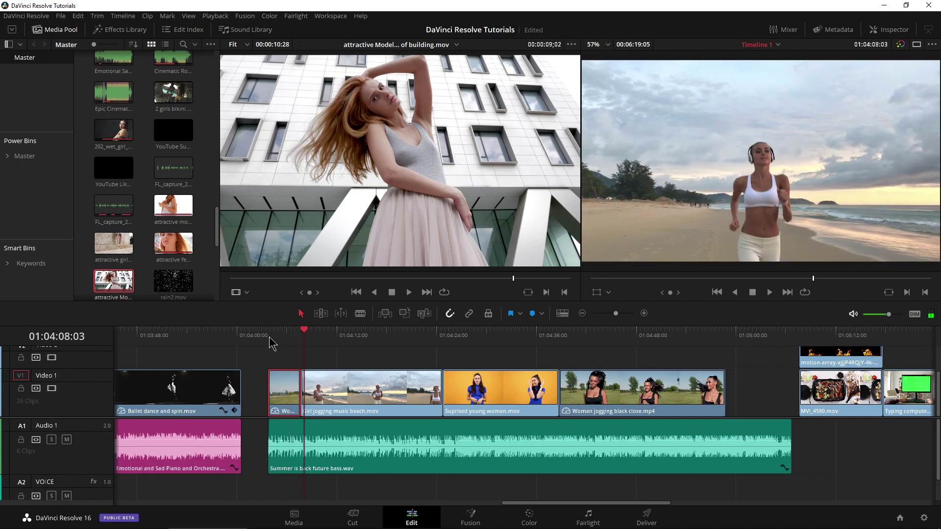
left_click(560, 340)
key("space")
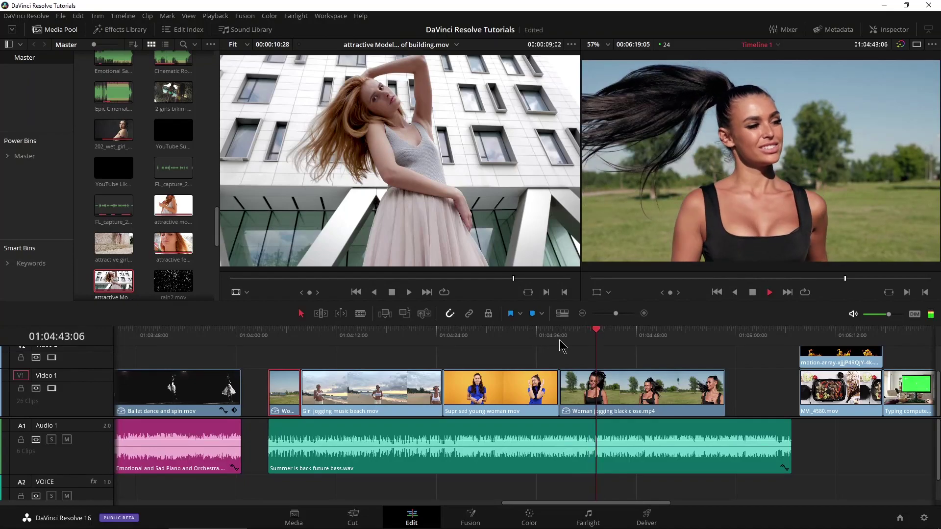
key("space")
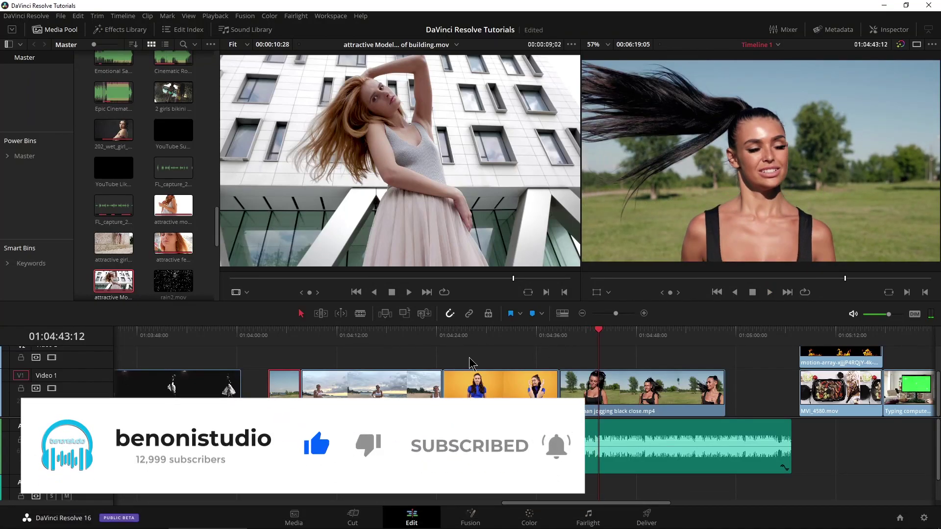
left_click(279, 337)
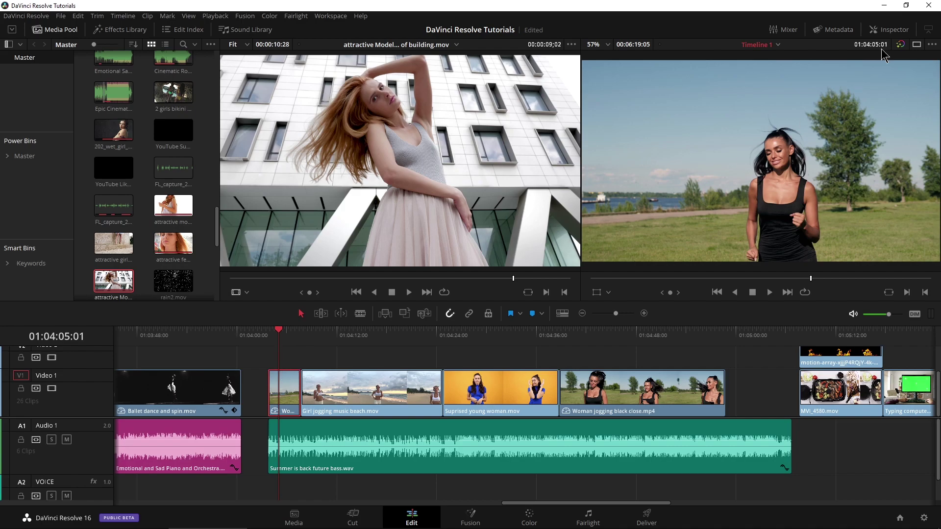
left_click(889, 29)
left_click_drag(833, 141, 863, 102)
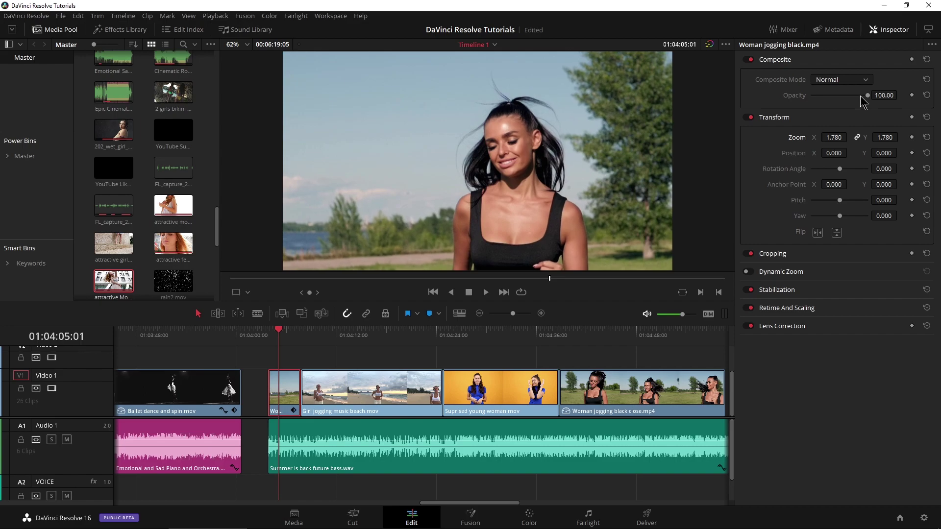
left_click(888, 29)
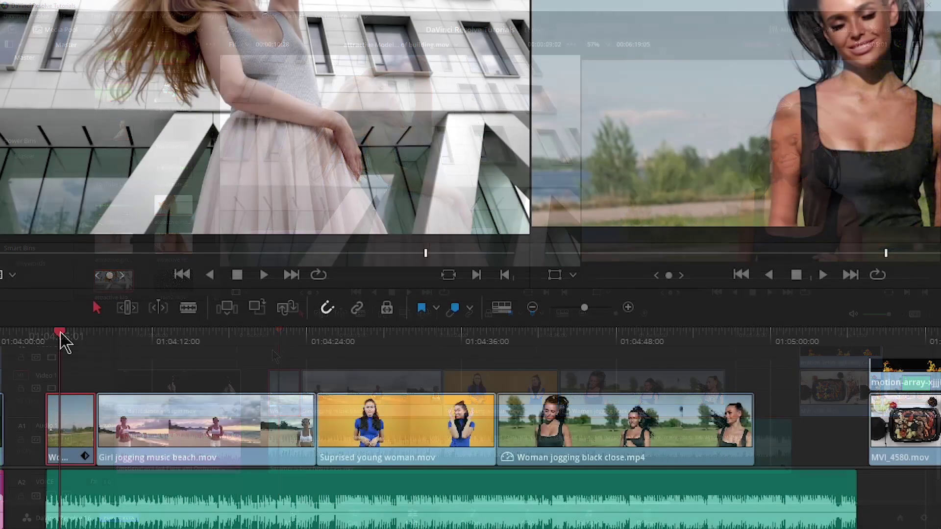
key("space")
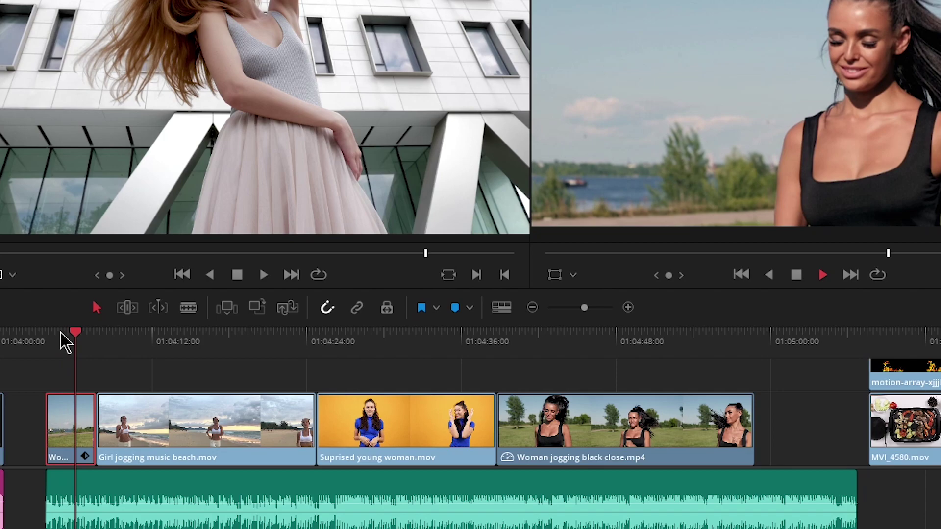
key("space")
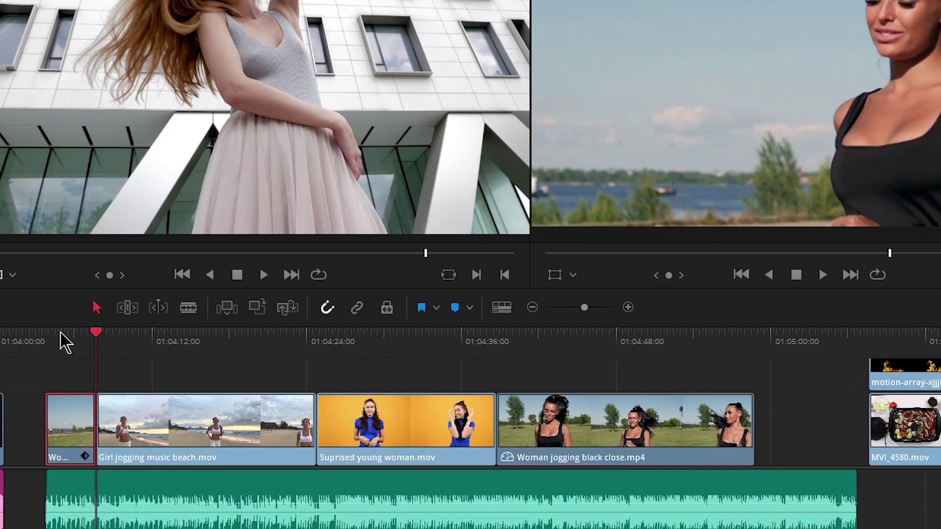
left_click(503, 341)
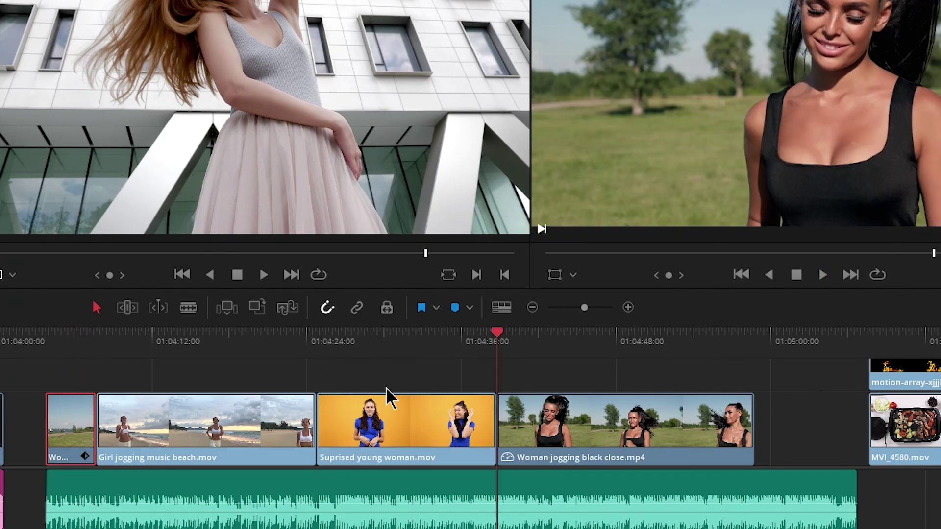
left_click(67, 342)
left_click(531, 339)
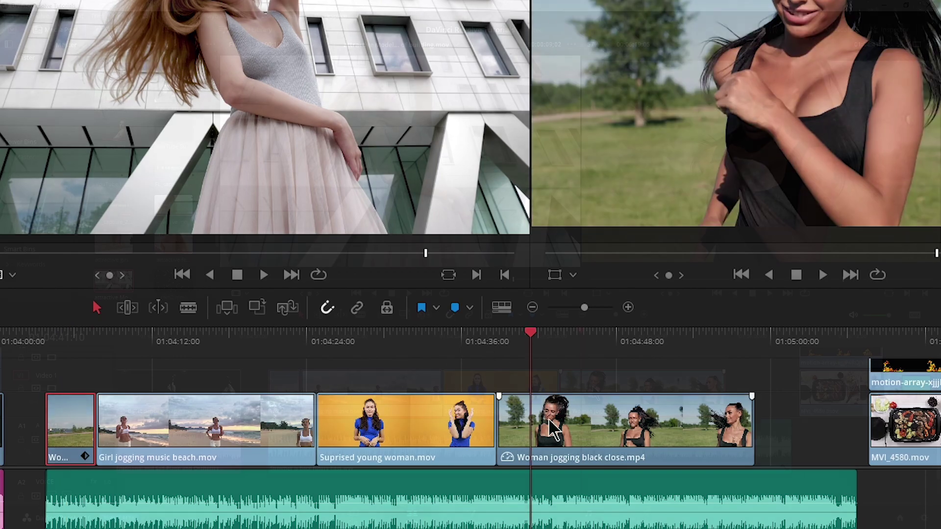
right_click(553, 428)
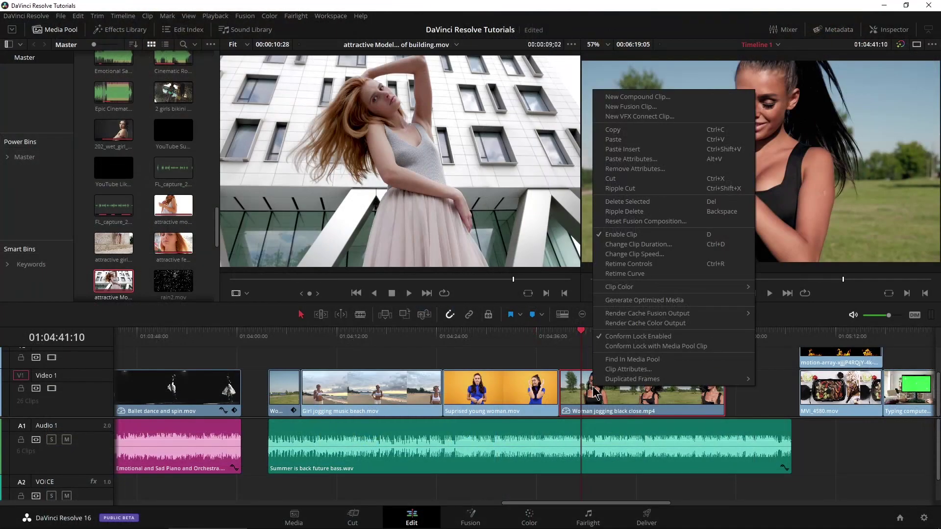
left_click(631, 159)
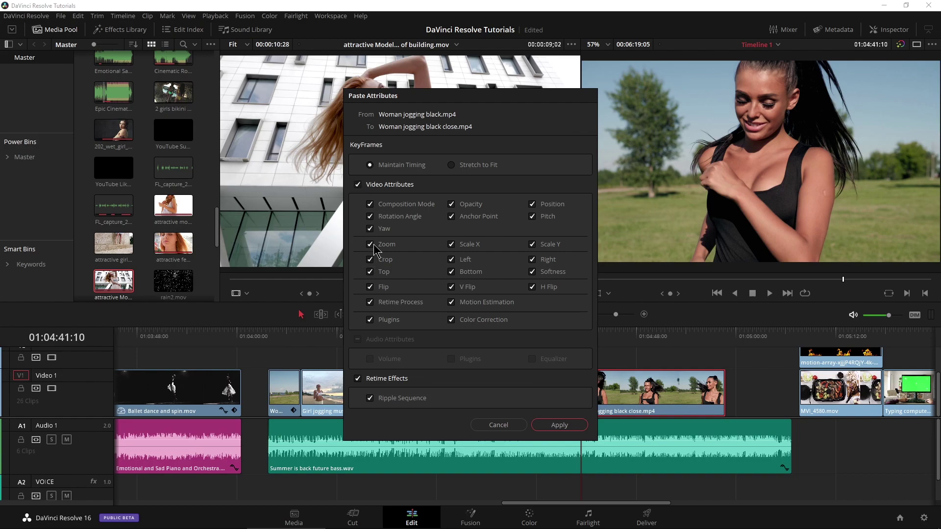
left_click(559, 425)
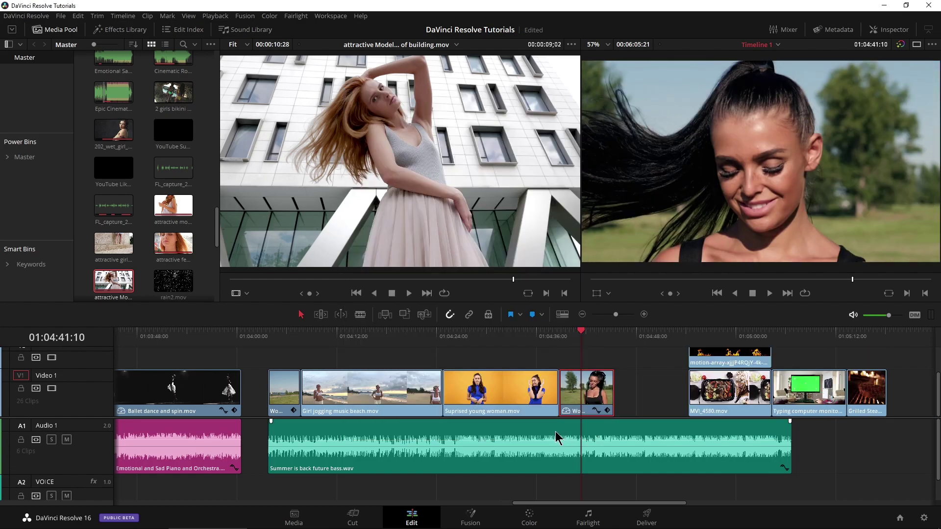
left_click(574, 348)
key("space")
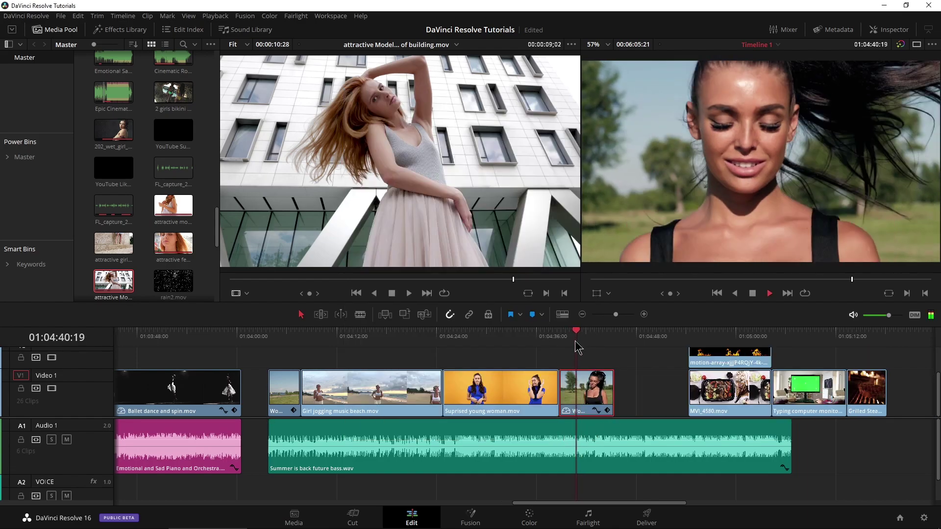
key("space")
key("ctrl+z")
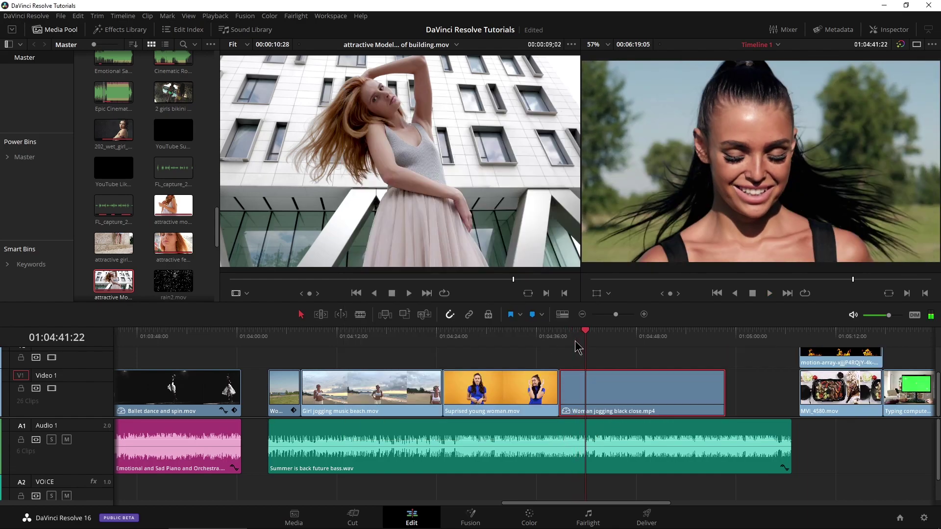
Paste only Retime Effects onto Woman jogging black close.mp4, then replay to check its speed
right_click(593, 380)
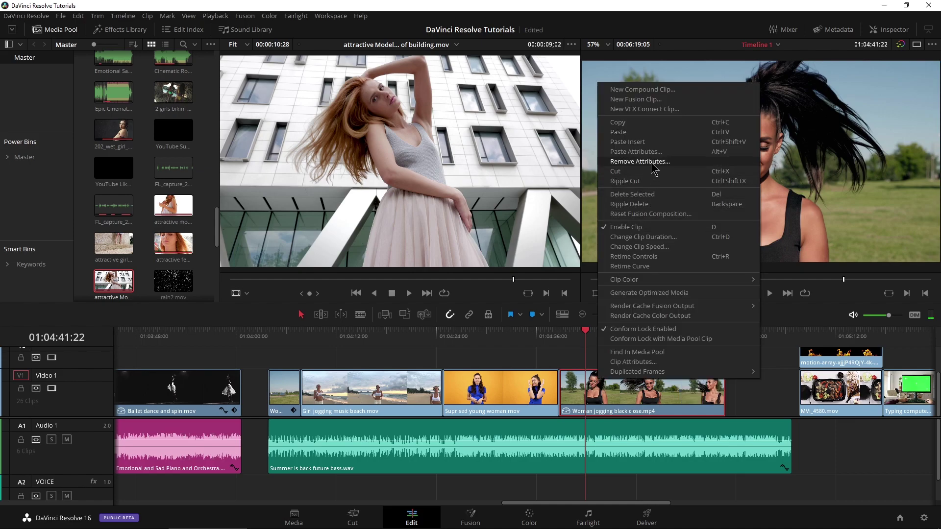
left_click(637, 152)
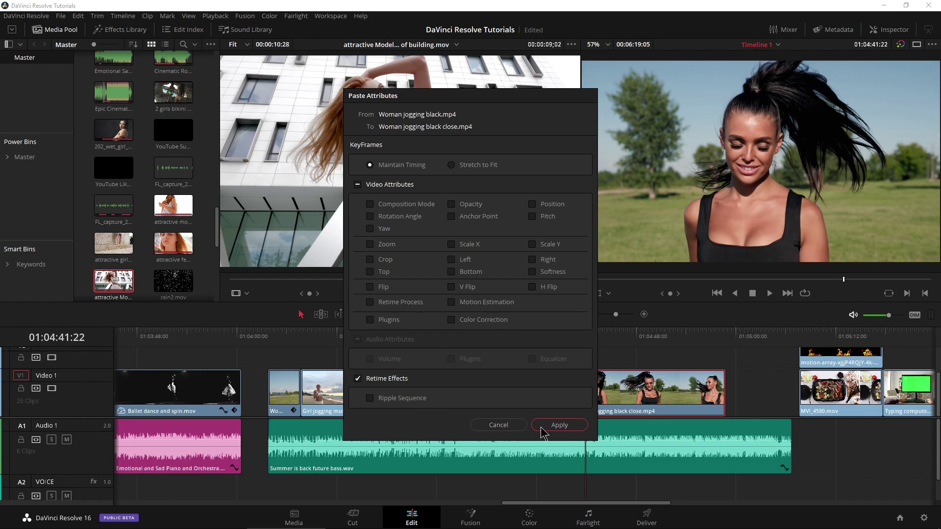
left_click(559, 425)
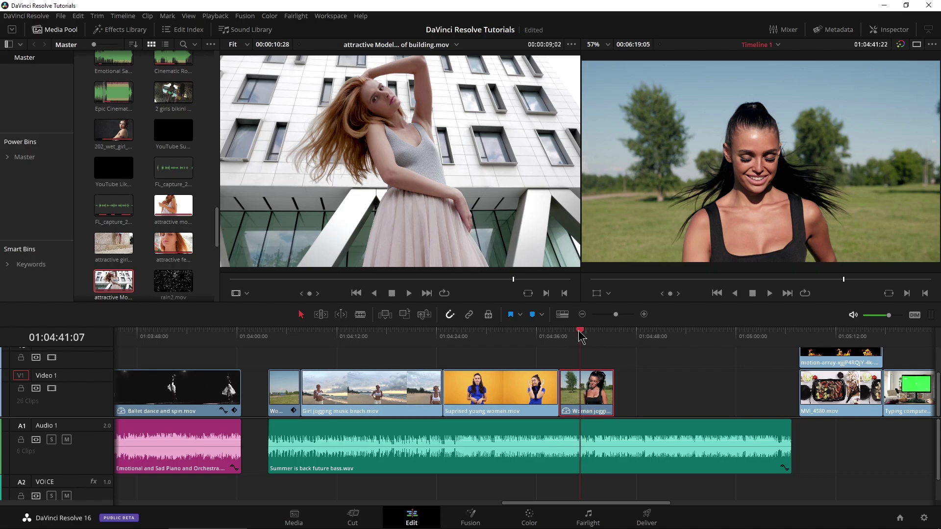
left_click_drag(575, 335, 561, 336)
key("space")
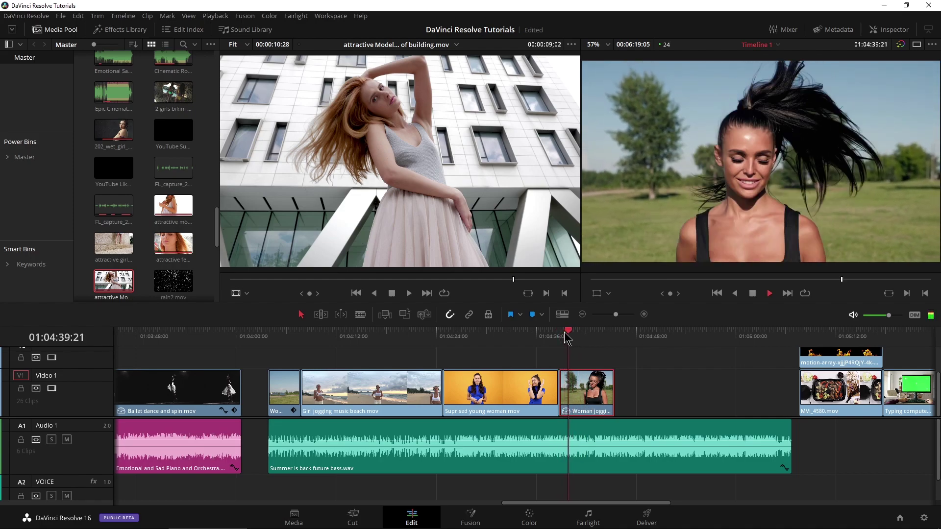
Zoom in on the first jogging clip and reveal its Retime Controls
left_click(280, 337)
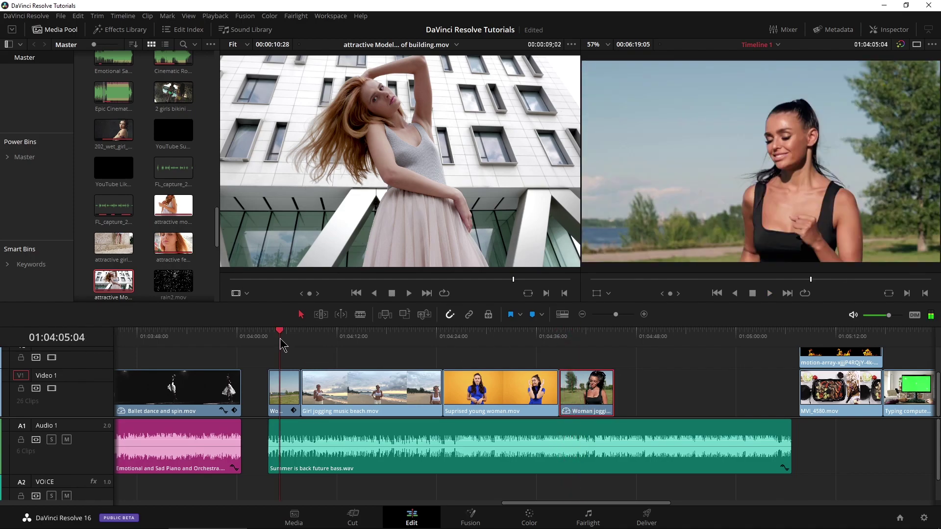
key("space")
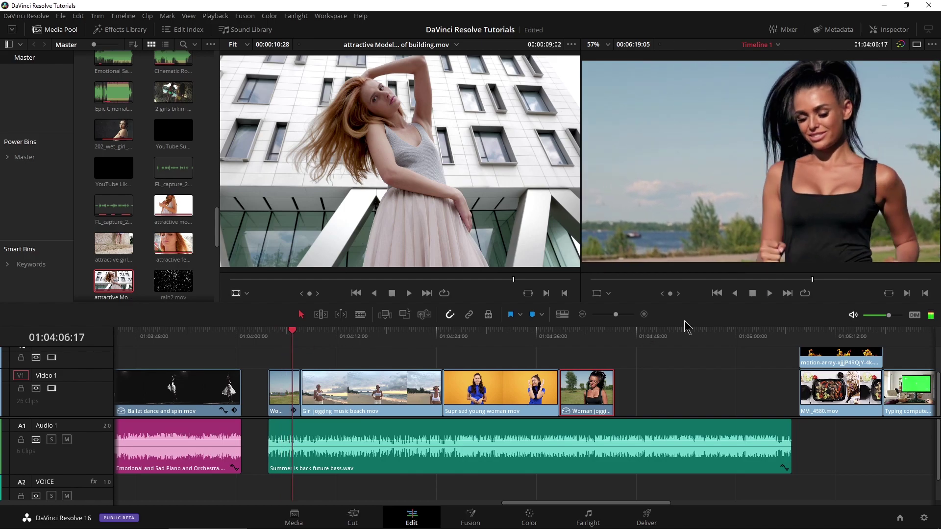
left_click_drag(616, 315, 626, 315)
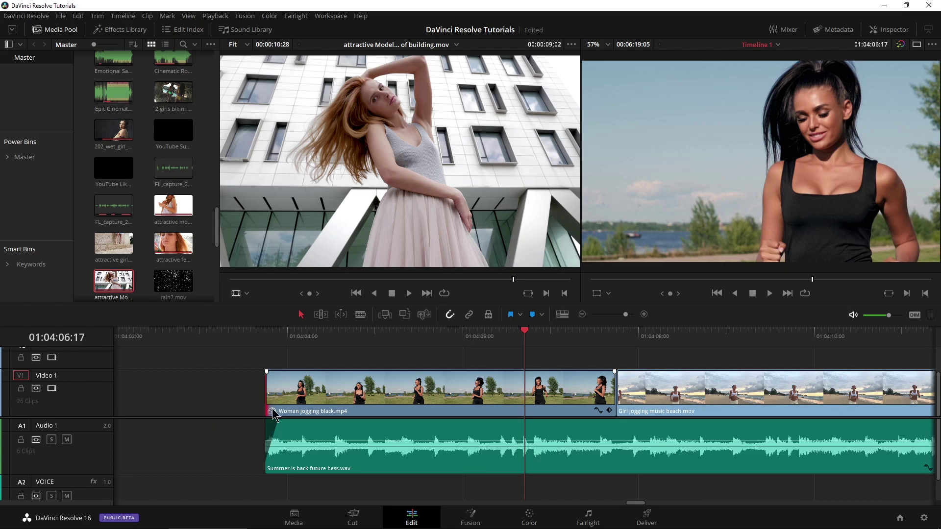
key("ctrl+r")
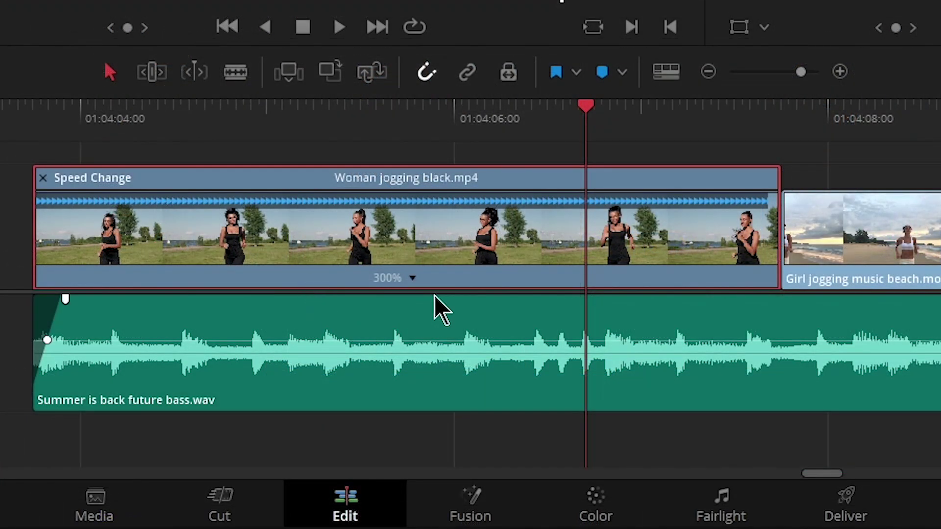
Show the close-up jogging clip's speed controls at 300%, then zoom out and play it
scroll(388, 277, "right", 10)
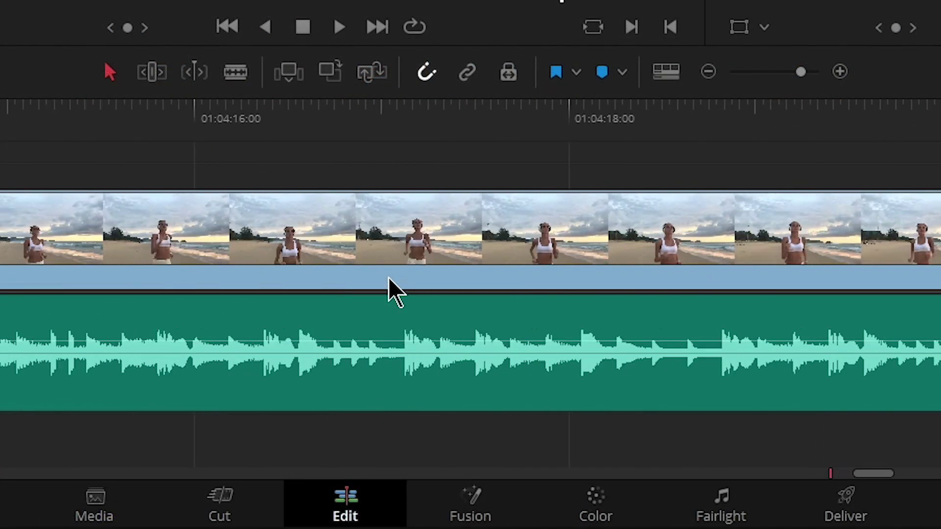
scroll(388, 277, "right", 12)
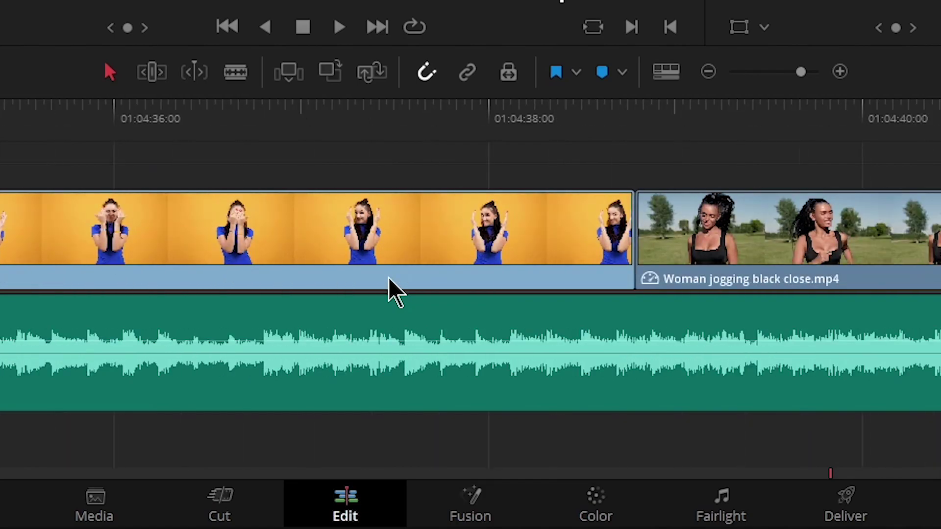
left_click(85, 279)
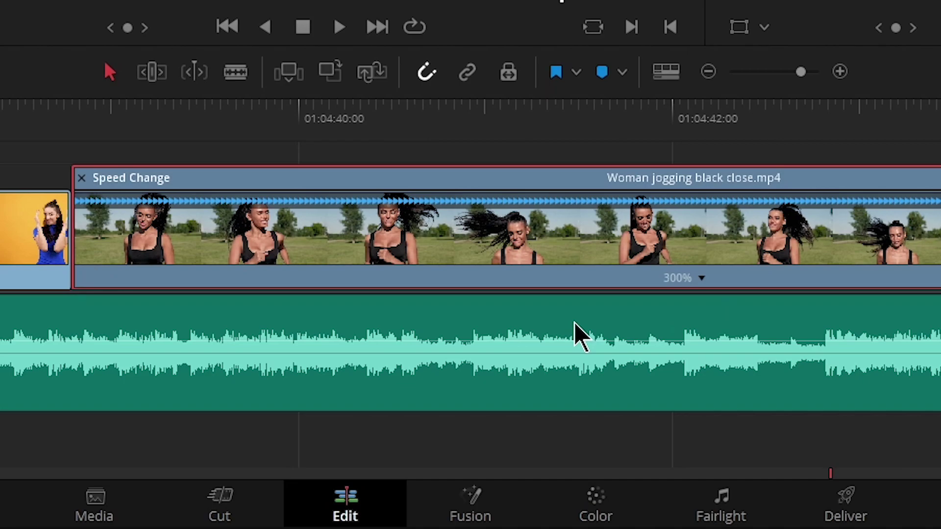
left_click_drag(800, 72, 781, 72)
scroll(651, 227, "right", 10)
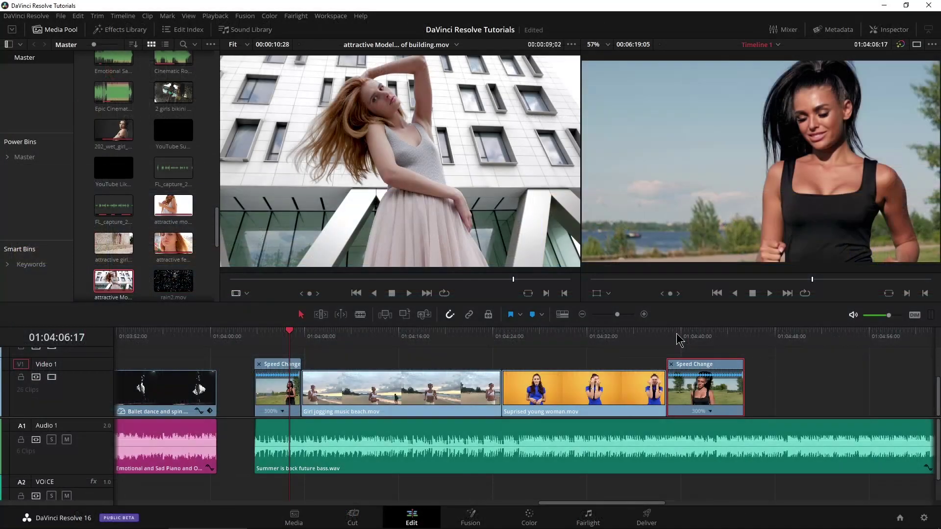
left_click(910, 194)
key("space")
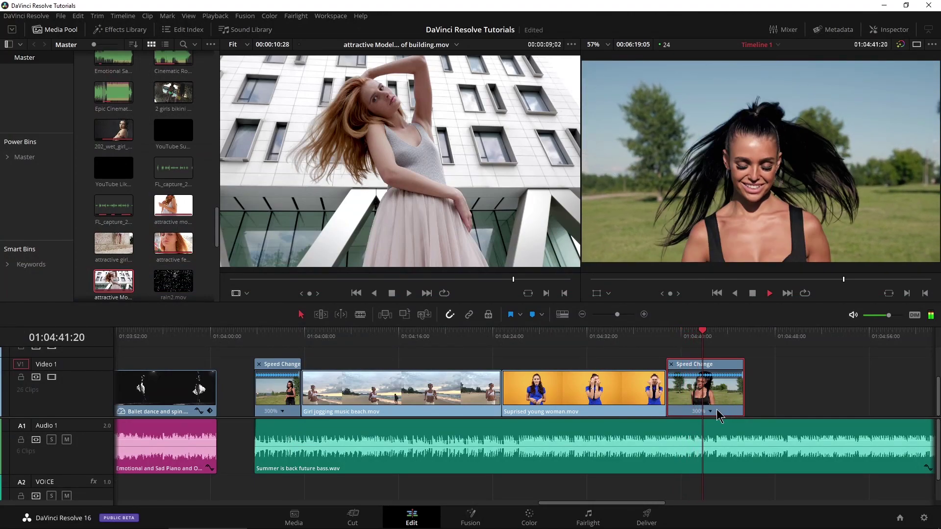
Stop playback and make the video track area of the timeline taller
key("space")
scroll(691, 409, "right", 10)
scroll(437, 402, "up", 1)
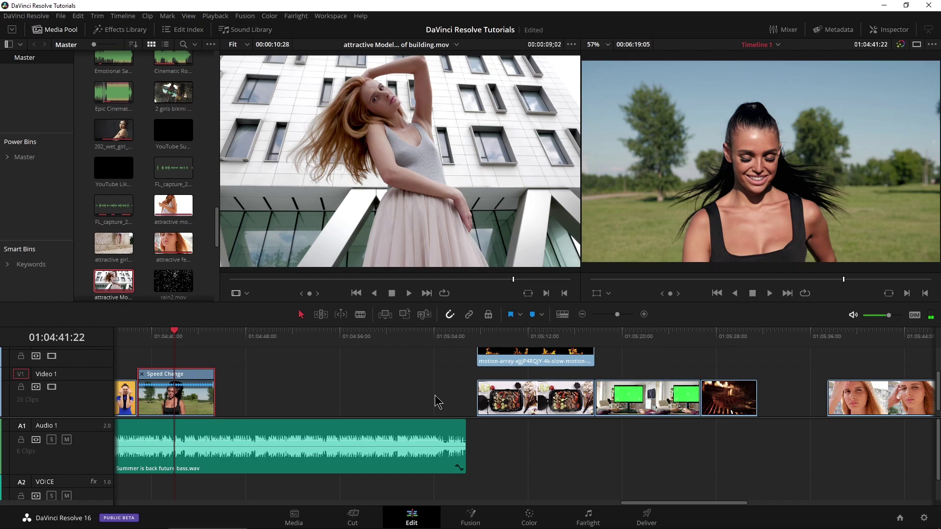
left_click_drag(93, 418, 90, 446)
Select the Video 2 fire clip and snap it back over MVI_4580.mov
scroll(445, 422, "right", 5)
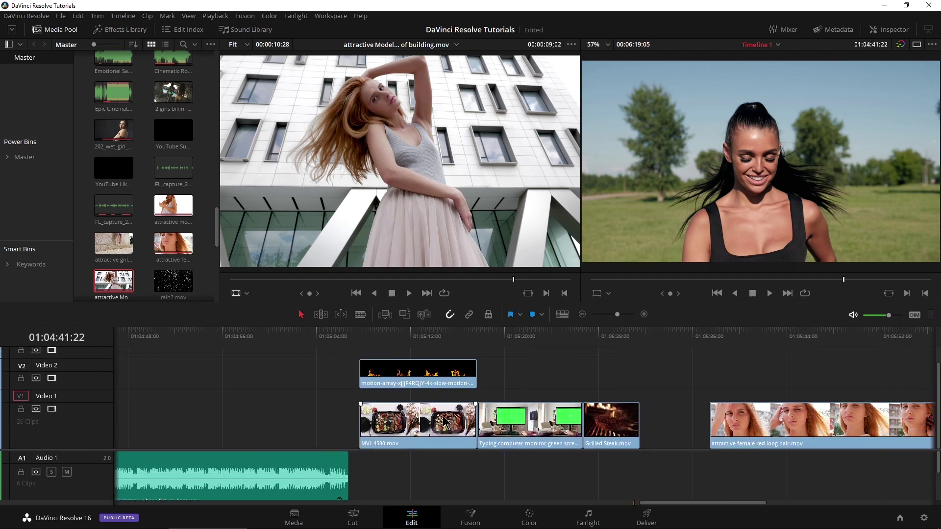
left_click(377, 368)
left_click(379, 337)
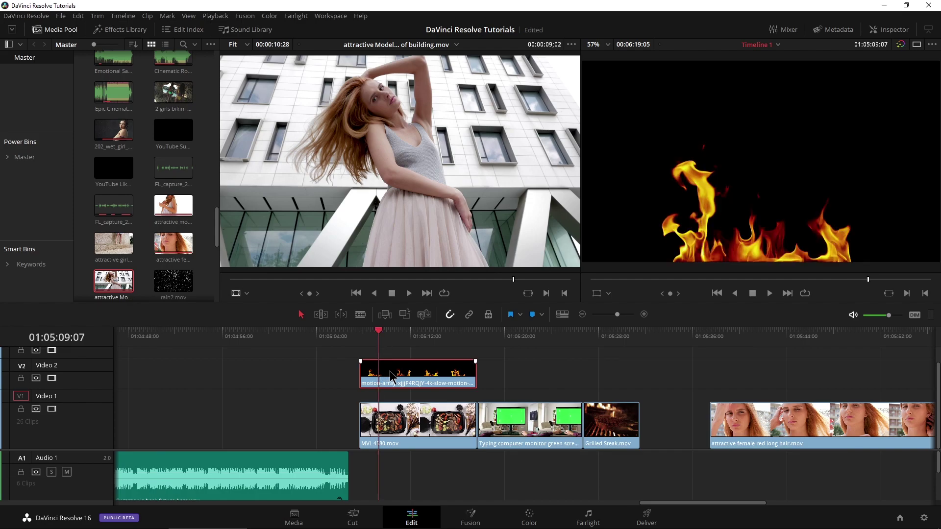
left_click(412, 427)
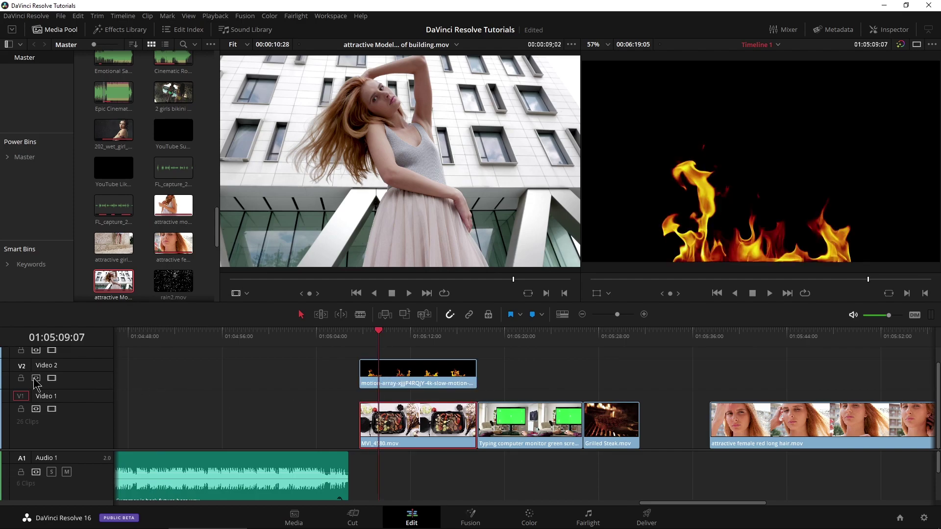
mouse_move(382, 375)
left_mouse_down()
mouse_move(440, 375)
mouse_move(372, 384)
left_mouse_up()
left_click(390, 336)
left_click_drag(390, 336, 407, 396)
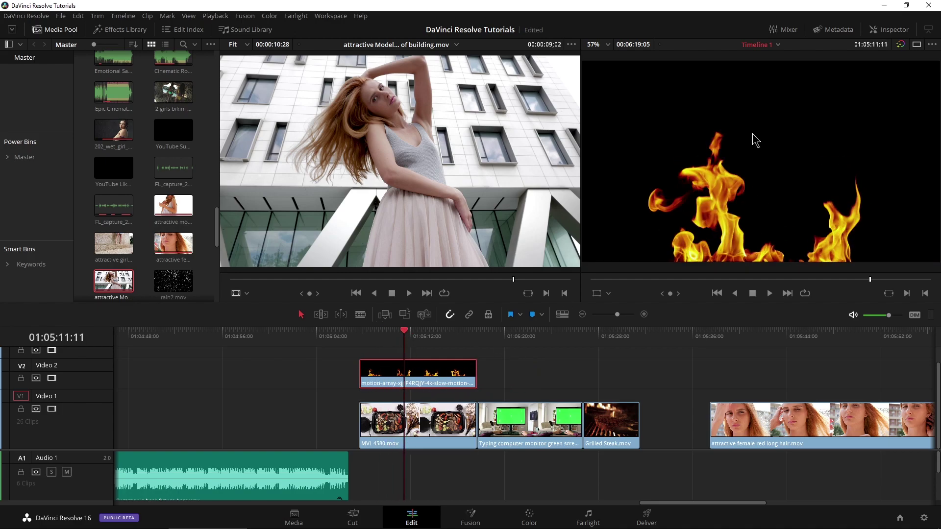
Set the fire clip's Composite Mode to Screen in the Inspector
left_click(888, 30)
left_click(841, 79)
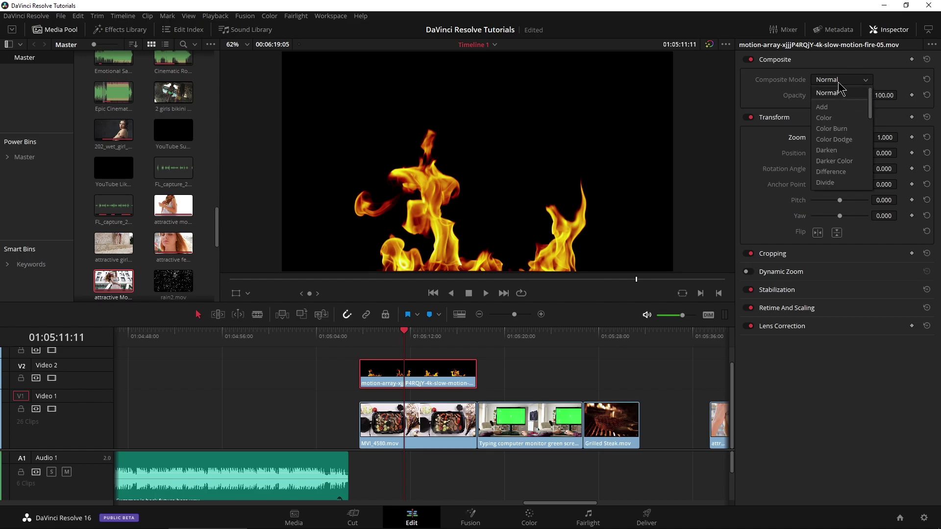
scroll(852, 137, "down", 5)
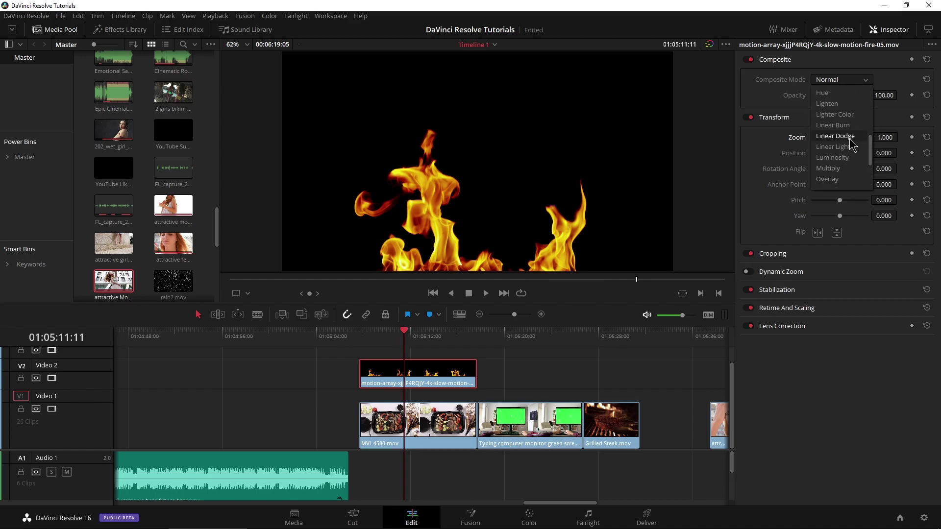
left_click(828, 147)
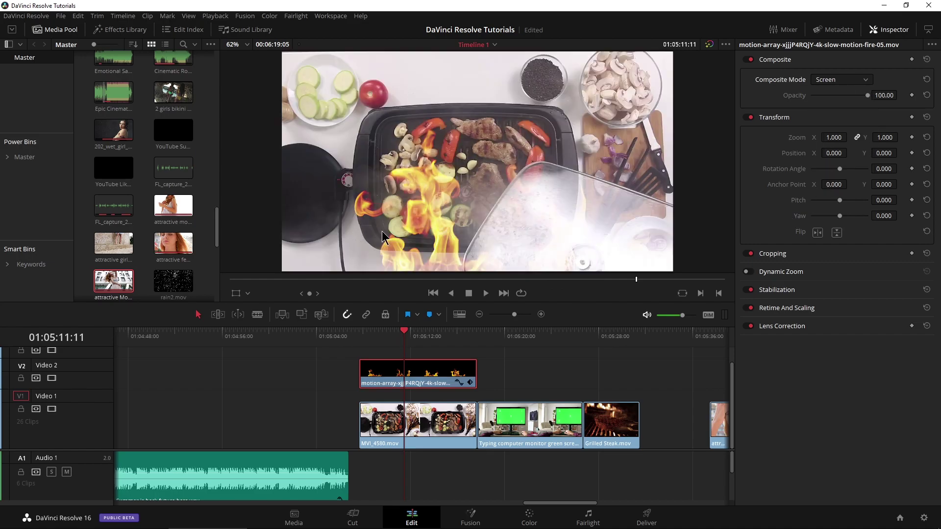
left_click(889, 30)
Play back the blended fire overlay, then the Grilled Steak clip
left_click_drag(408, 338, 383, 330)
key("space")
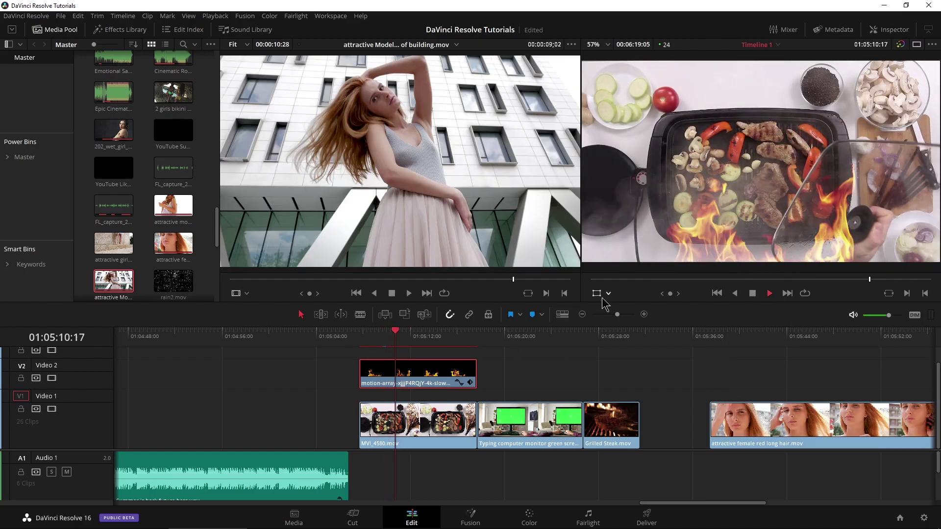
key("space")
left_click_drag(475, 342, 595, 352)
key("space")
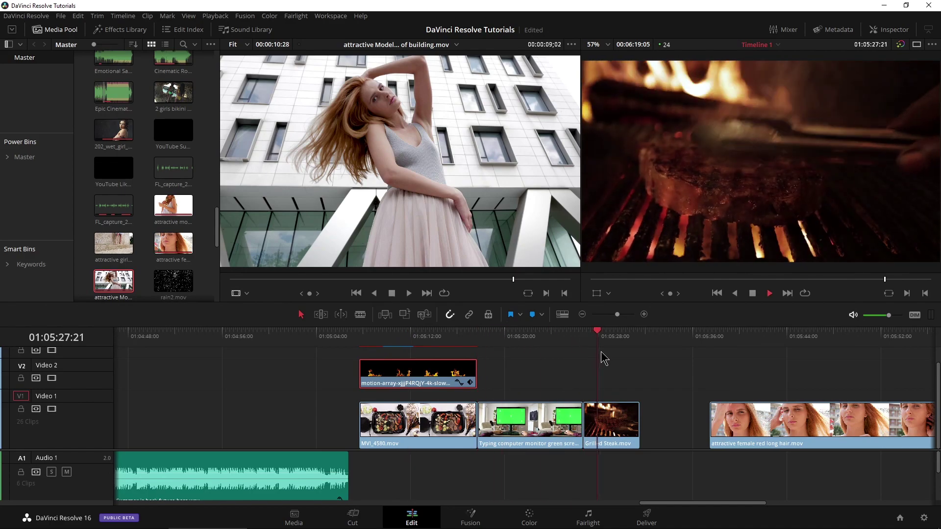
key("Up")
Drag the fire clip from the Media Pool onto Video 2 where Grilled Steak.mov begins
scroll(140, 240, "up", 6)
scroll(140, 240, "up", 3)
left_click_drag(173, 253, 602, 384)
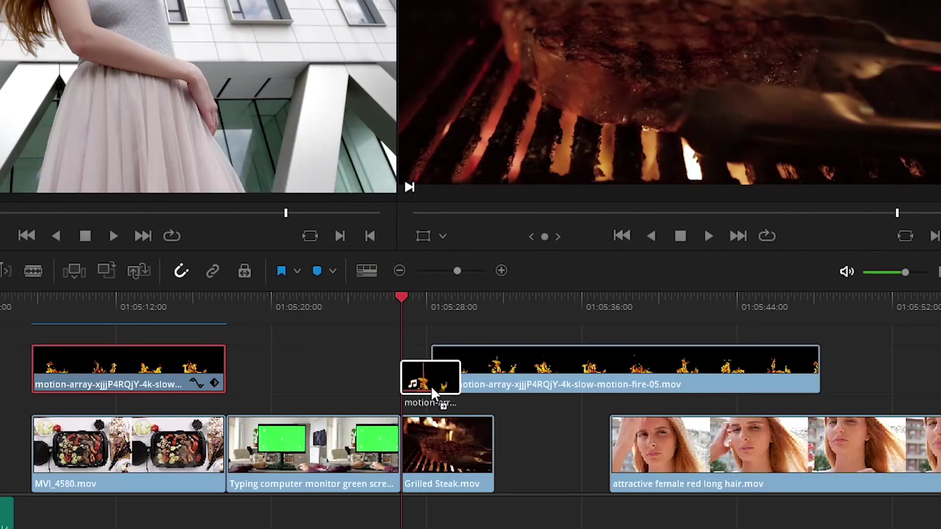
left_click_drag(430, 386, 404, 377)
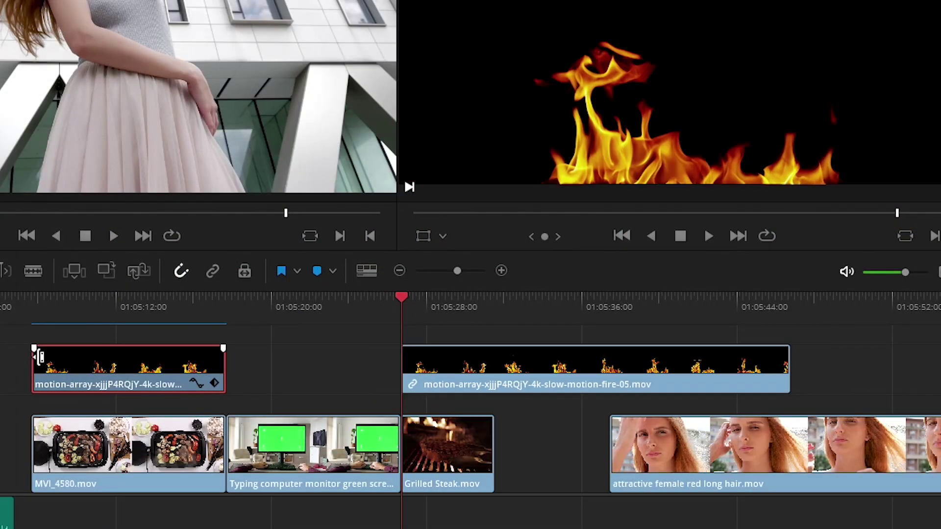
Scrub through the new fire clip, select it and bring up Paste Attributes
scroll(112, 368, "right", 5)
left_click_drag(169, 307, 189, 306)
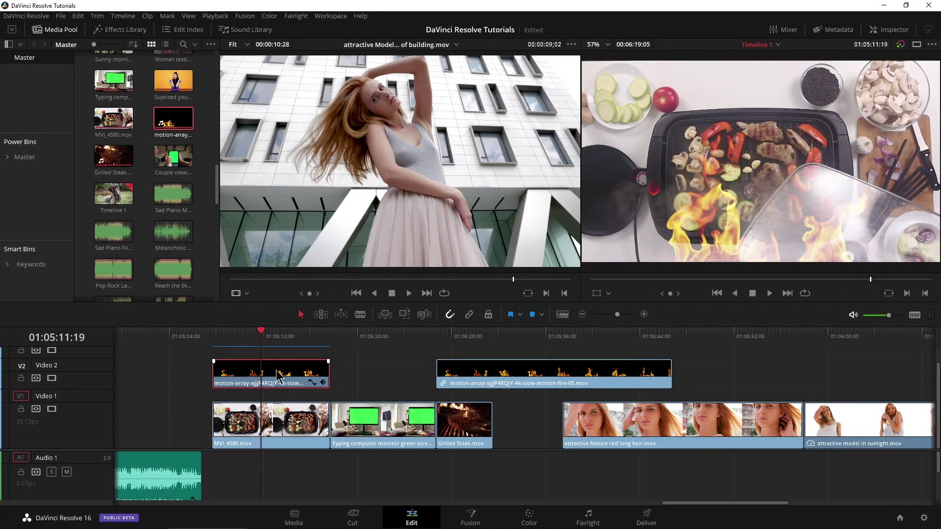
left_click(492, 343)
left_click(477, 381)
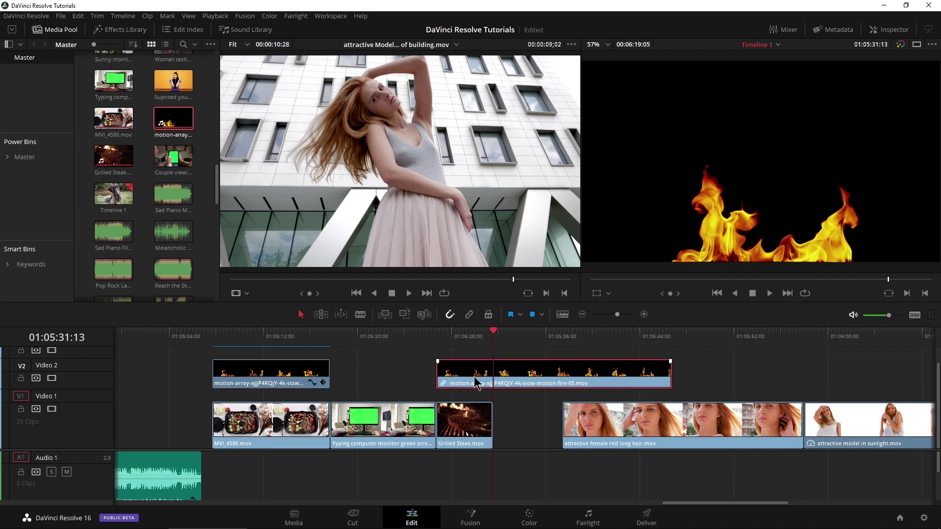
key("alt+v")
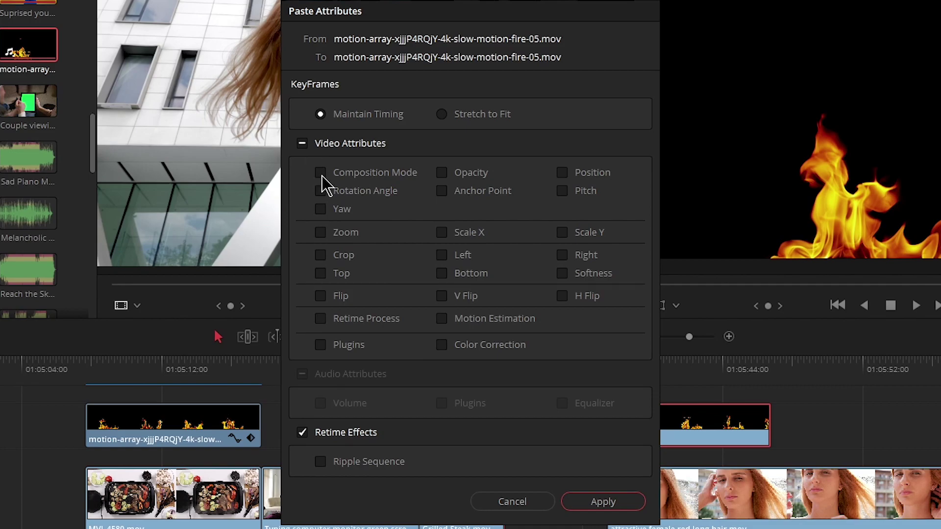
Apply the pasted attributes so the second fire clip composites with Screen
left_click(302, 144)
left_click(302, 143)
left_click(603, 502)
Trim the second fire clip to end with Grilled Steak.mov and play it back
left_click(475, 365)
left_click_drag(478, 372, 453, 370)
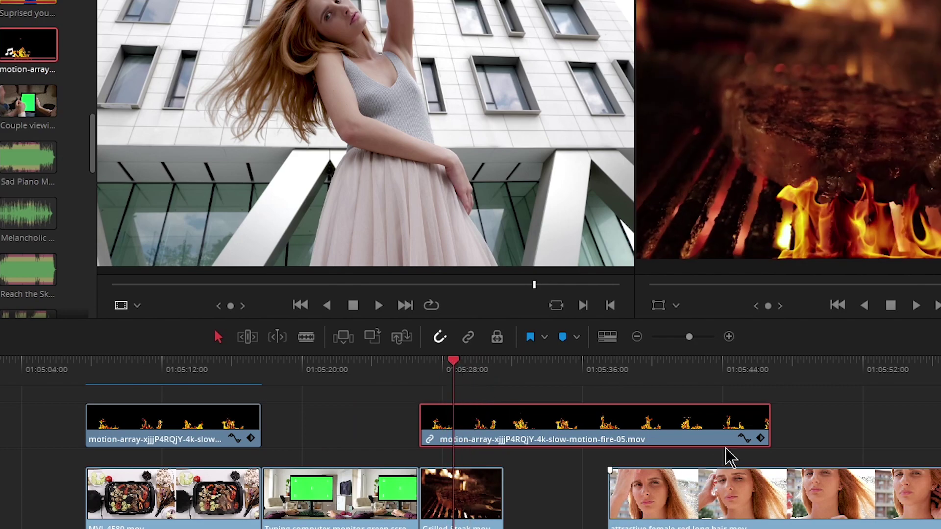
left_click_drag(762, 430, 502, 430)
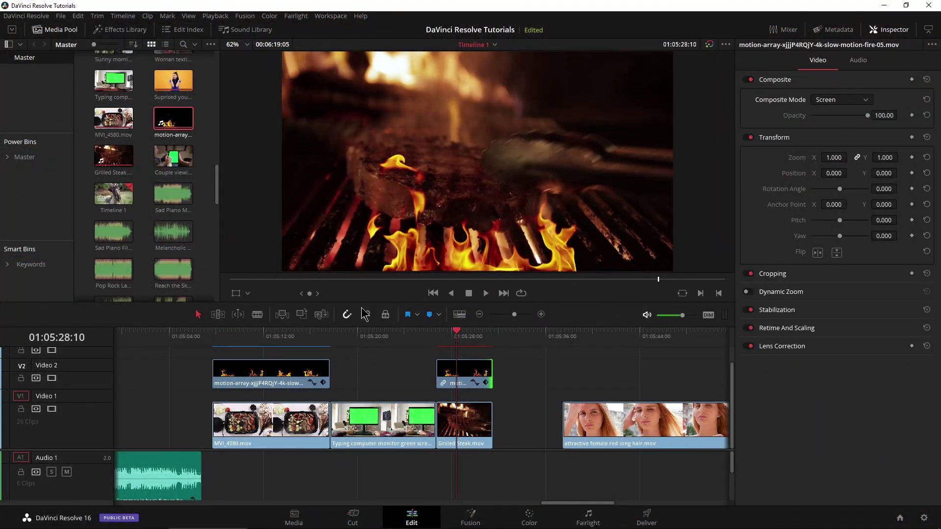
left_click(282, 349)
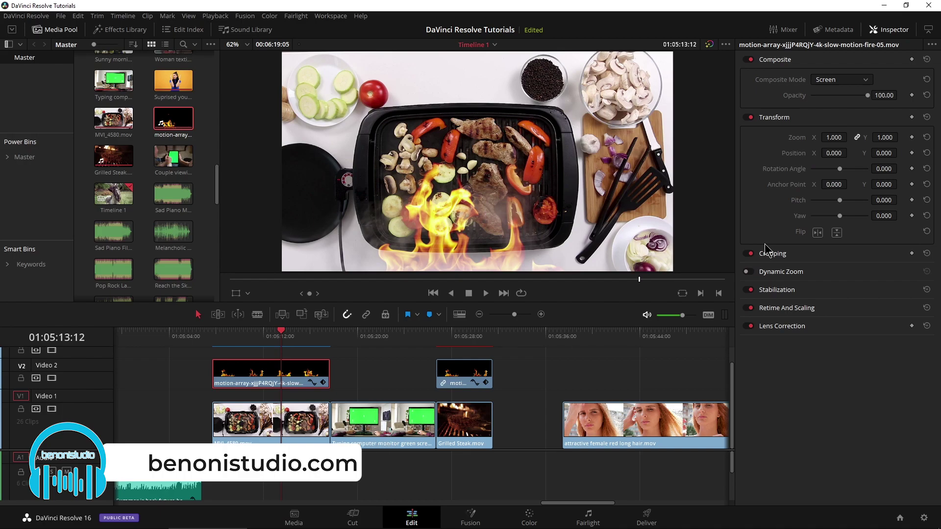
left_click(890, 30)
left_click(438, 333)
key("space")
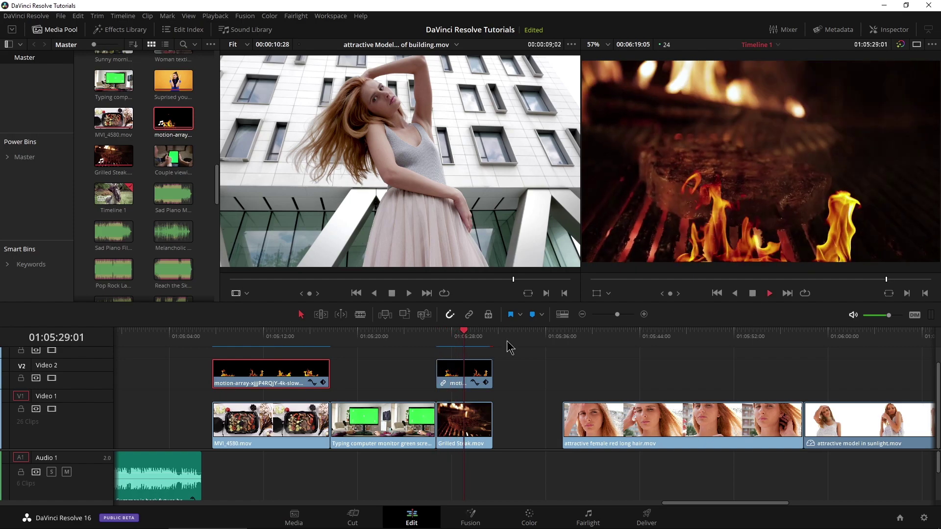
key("space")
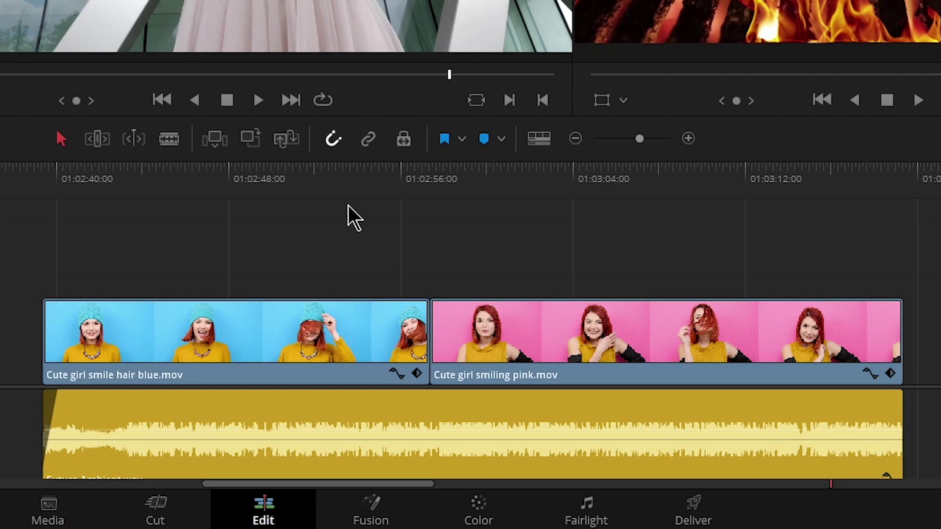
Play the timeline from around 01:02:52 through the pink clip
left_click(313, 186)
key("space")
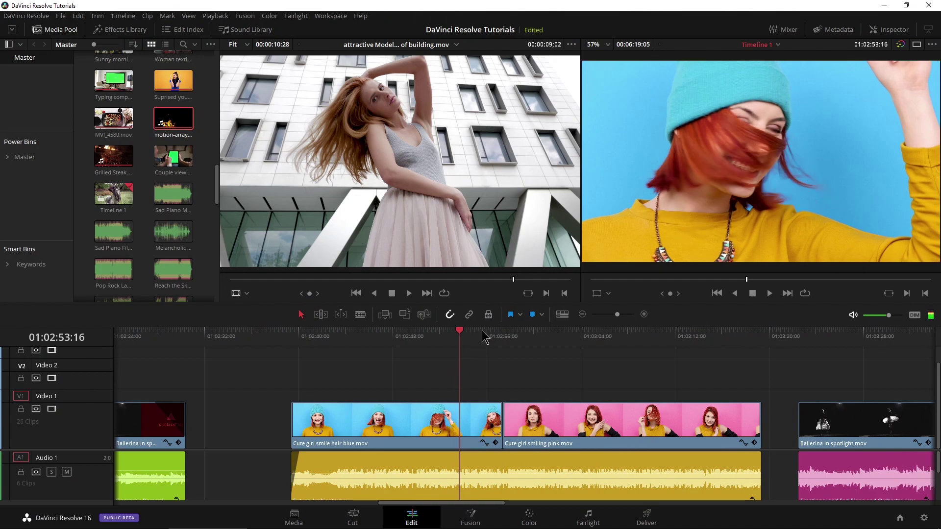
left_click(519, 334)
key("space")
key("space")
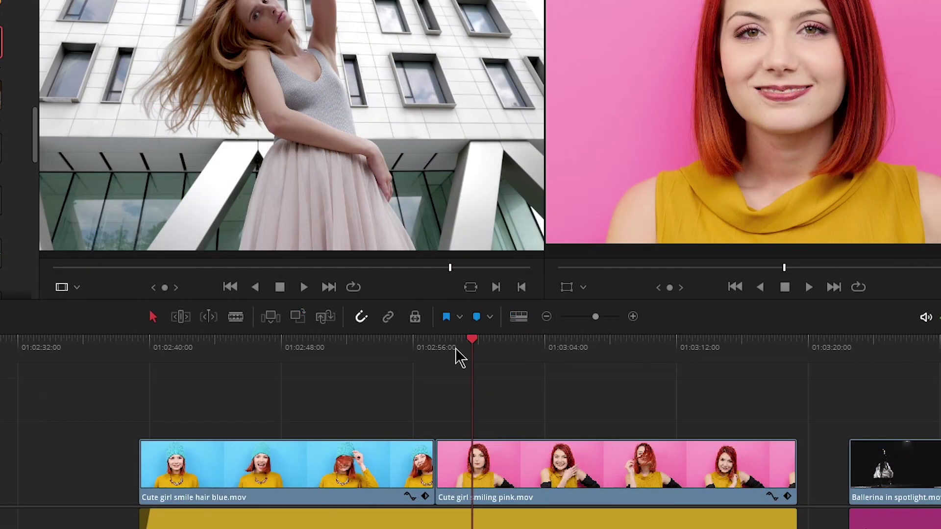
Remove video attributes and retime effects from Cute girl smiling pink.mov via Remove Attributes
right_click(546, 457)
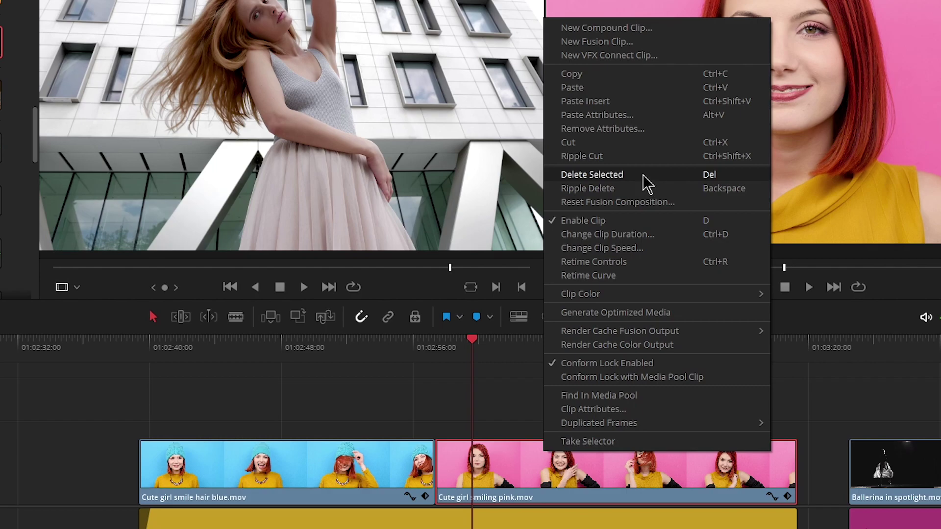
left_click(633, 134)
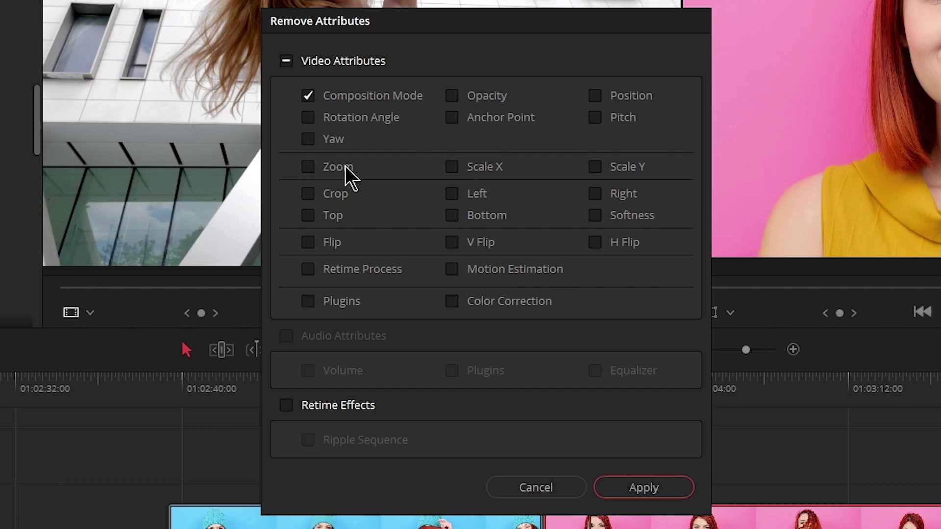
left_click(289, 61)
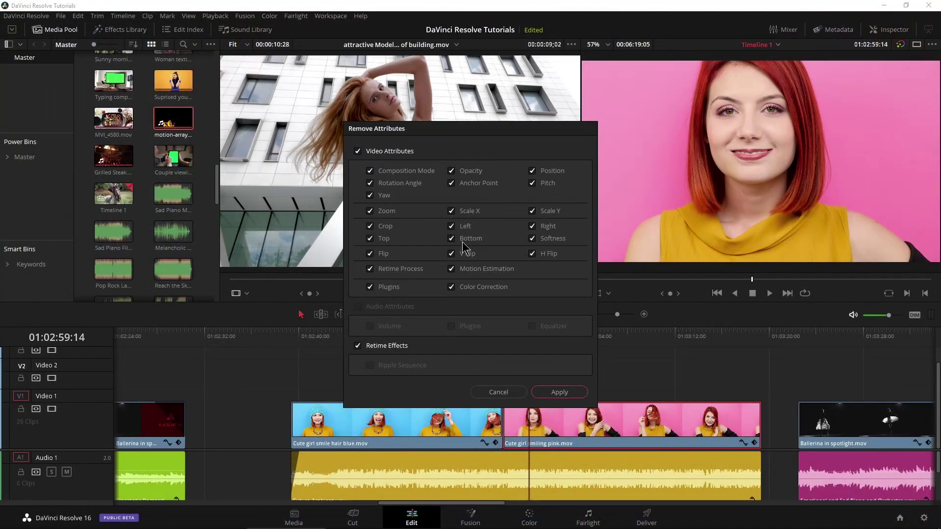
left_click(559, 392)
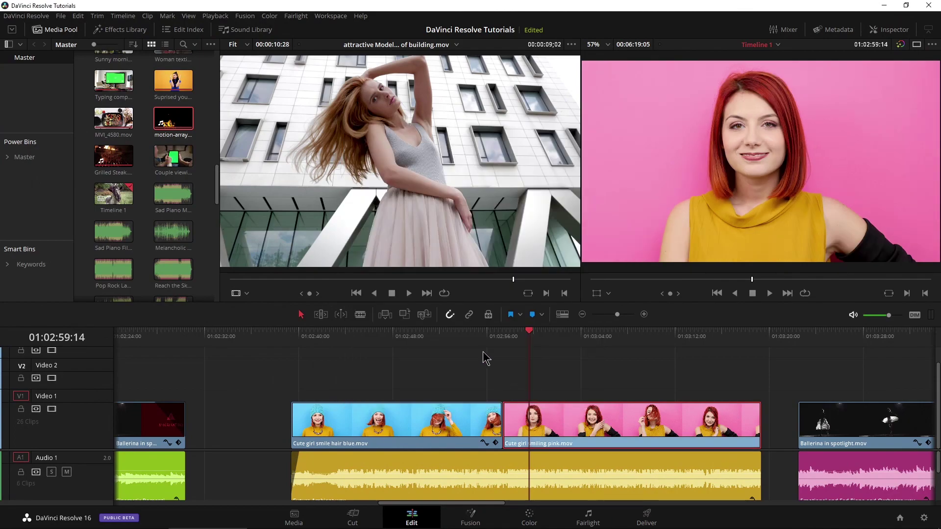
left_click_drag(498, 333, 490, 334)
key("space")
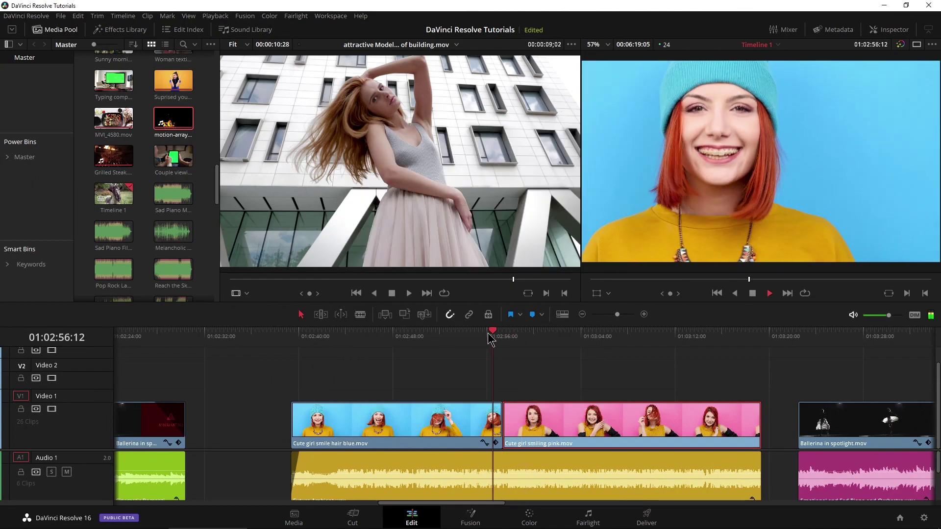
key("space")
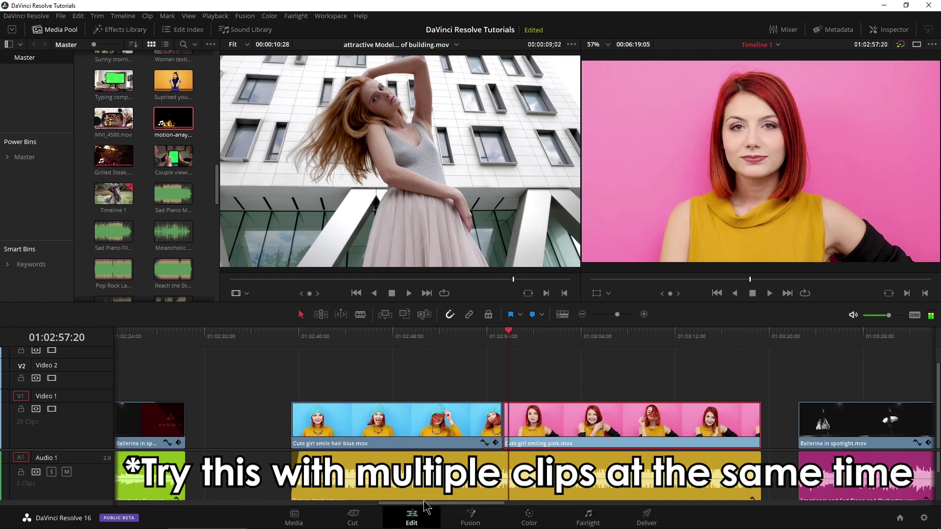
scroll(426, 504, "right", 15)
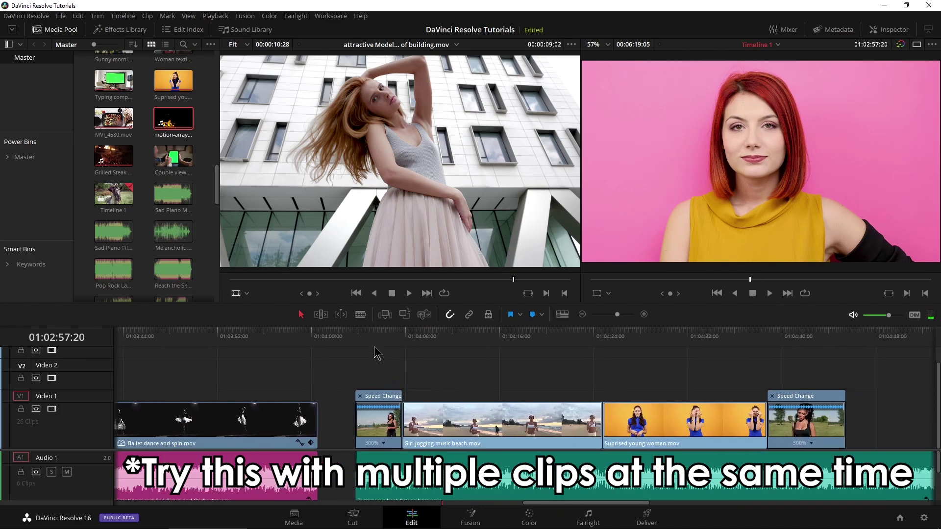
left_click(370, 360)
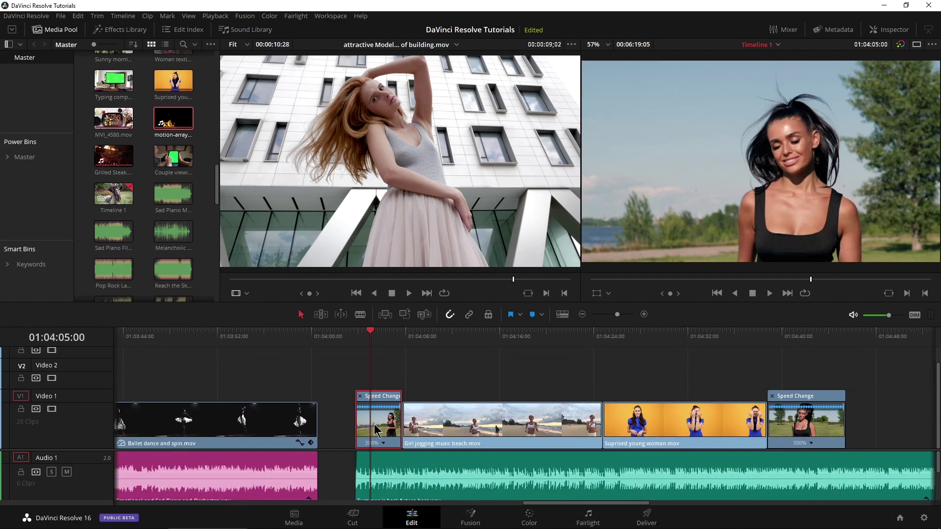
key("space")
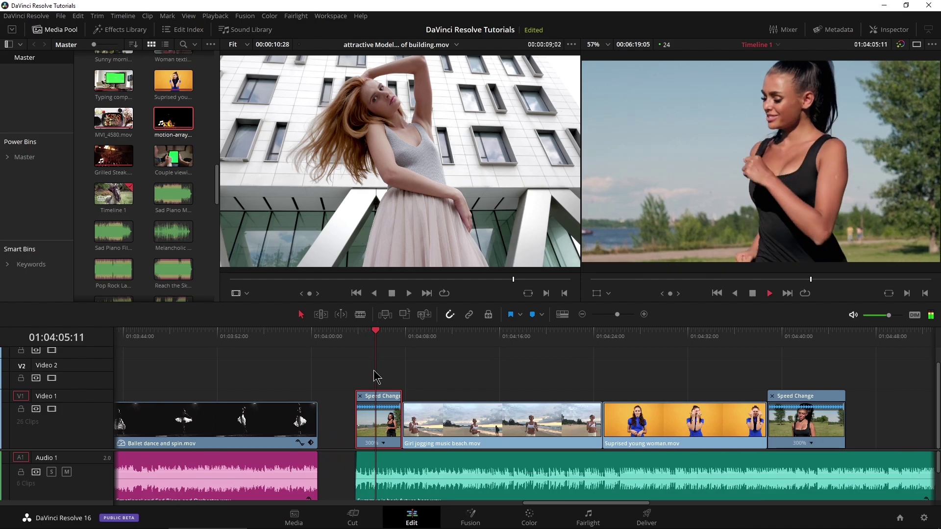
left_click(767, 345)
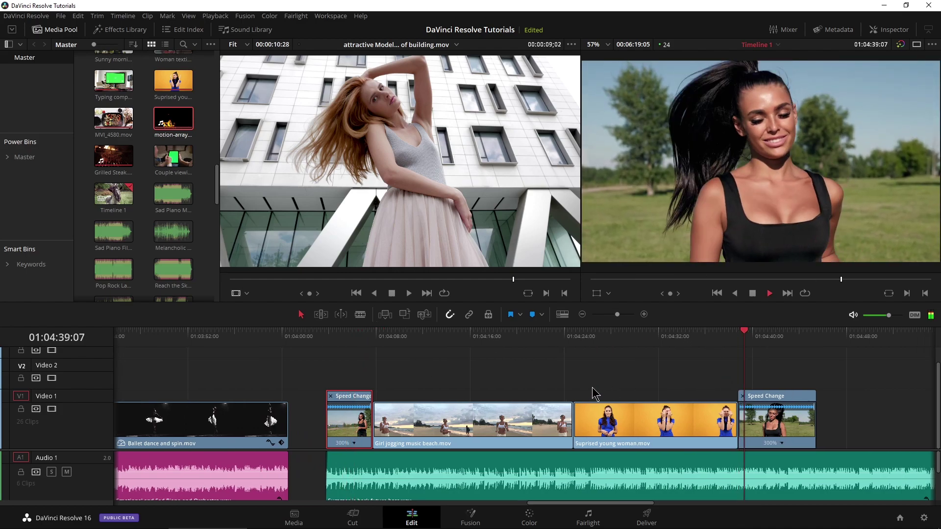
scroll(591, 391, "right", 5)
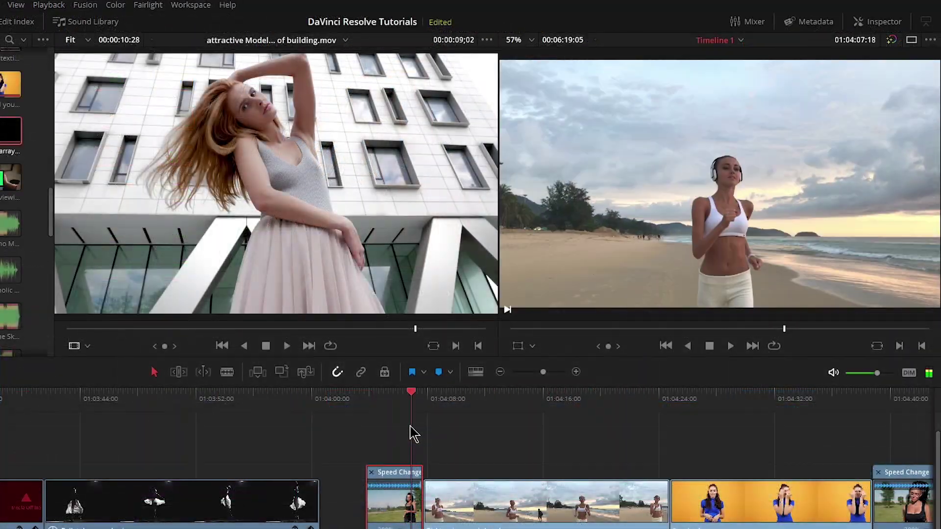
left_click_drag(414, 433, 392, 508)
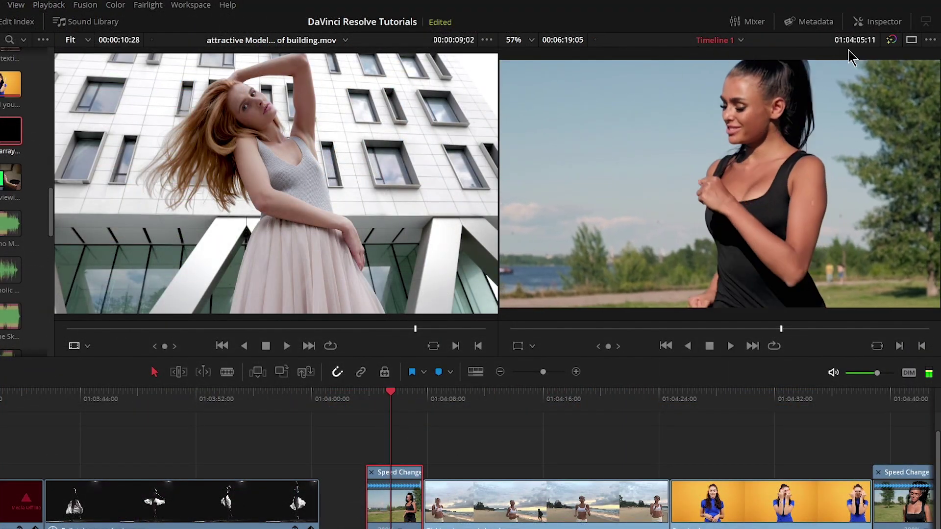
left_click(877, 22)
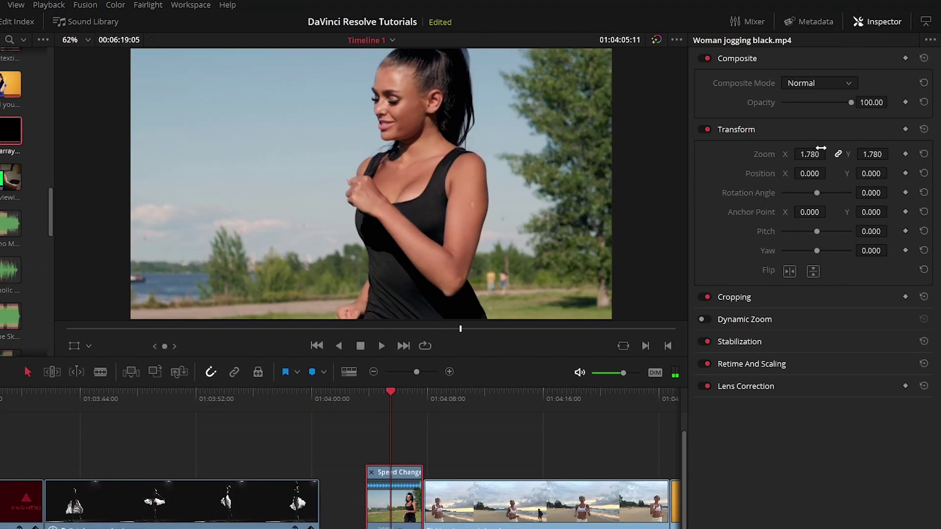
left_click(878, 24)
left_click(380, 406)
key("Up")
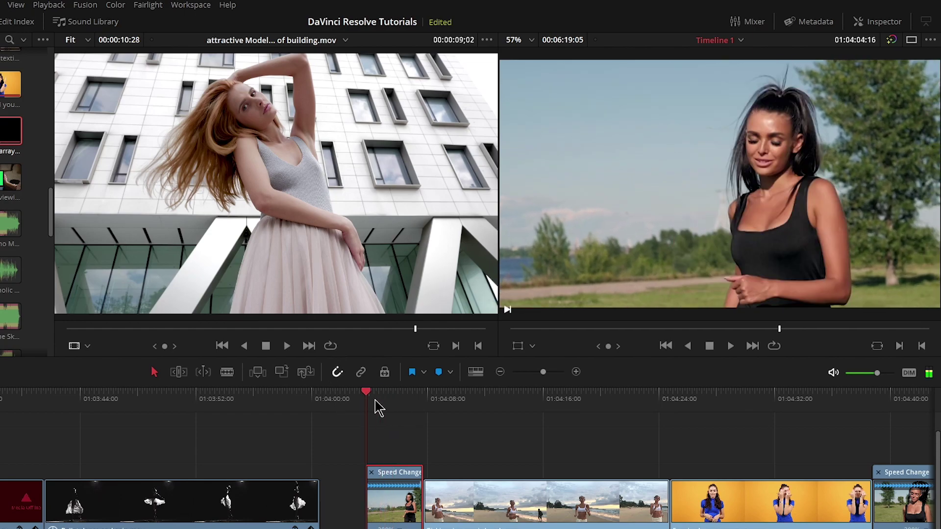
key("space")
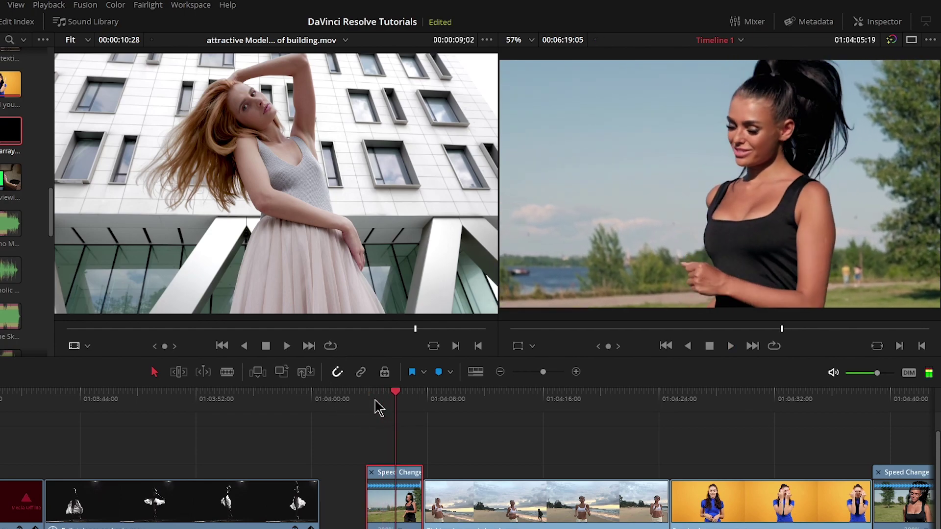
Remove only Retime Effects from the jogging clip with Ripple Sequence enabled
key("space")
right_click(399, 503)
left_click(456, 241)
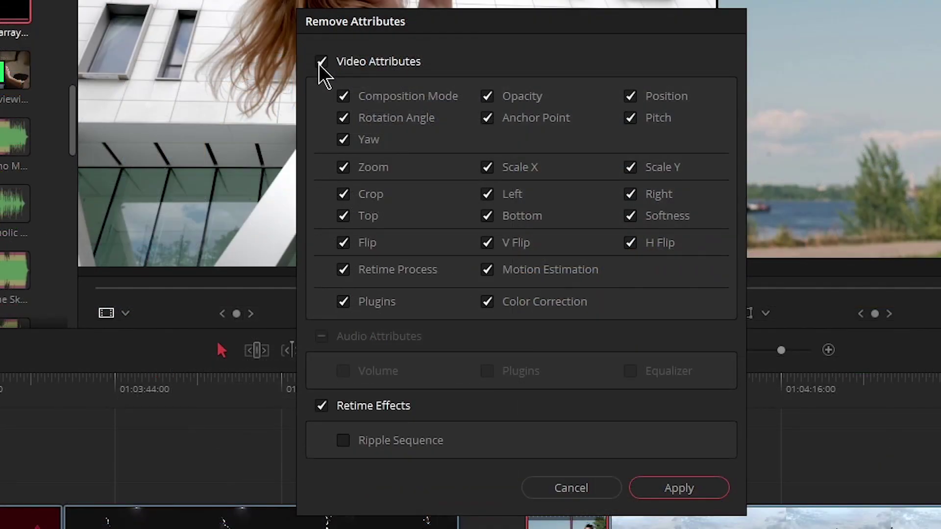
left_click(321, 63)
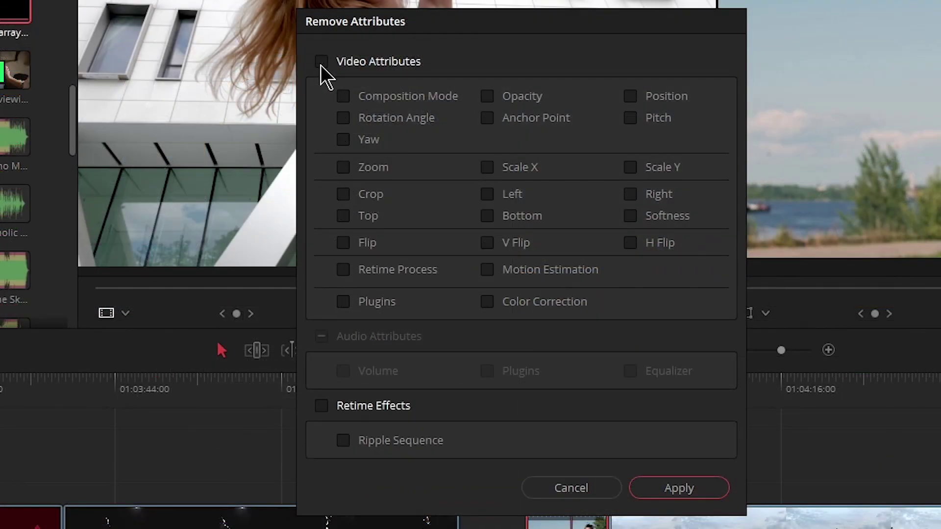
left_click(321, 405)
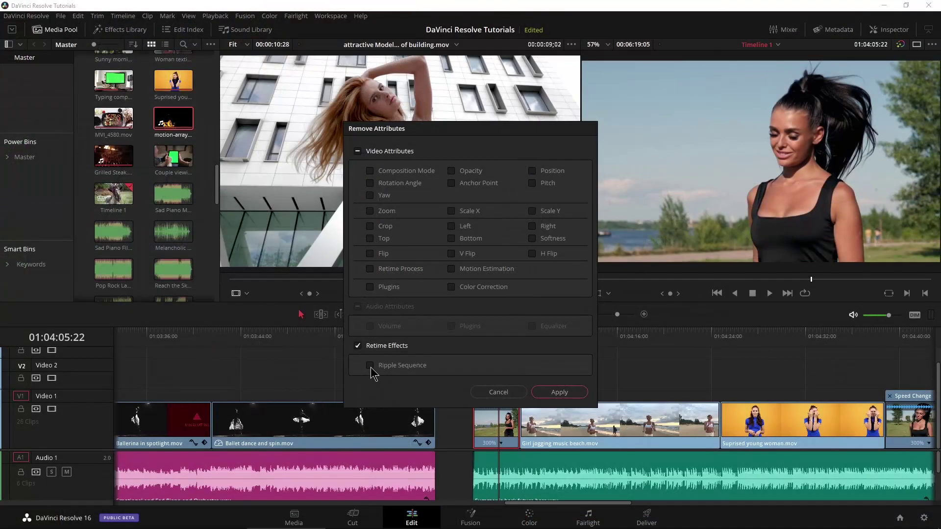
left_click(370, 366)
left_click(545, 393)
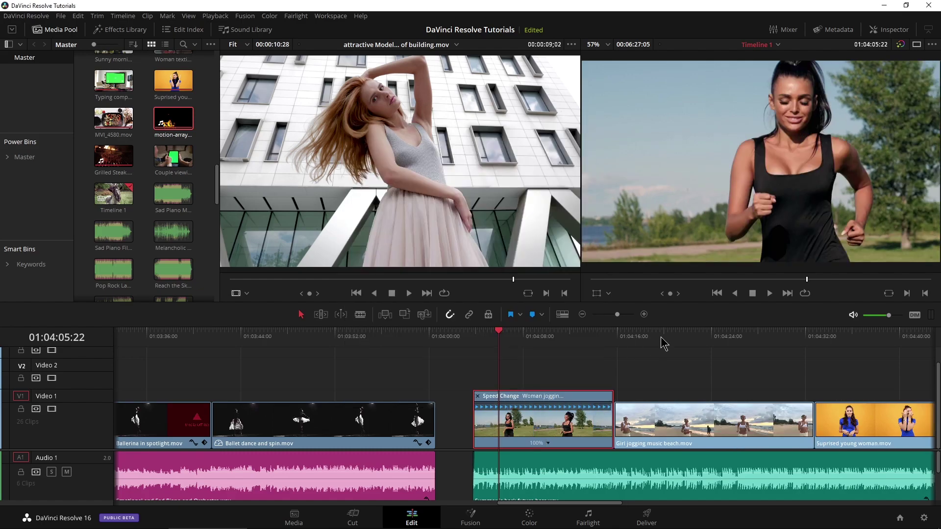
Play the jogging clip from 01:04:05:07 at its normal speed
left_click(889, 29)
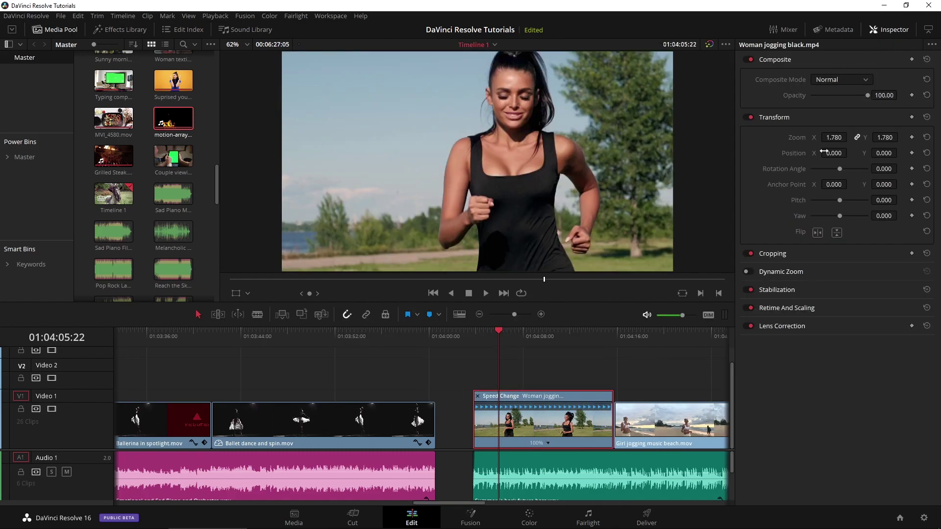
left_click(888, 31)
left_click(492, 335)
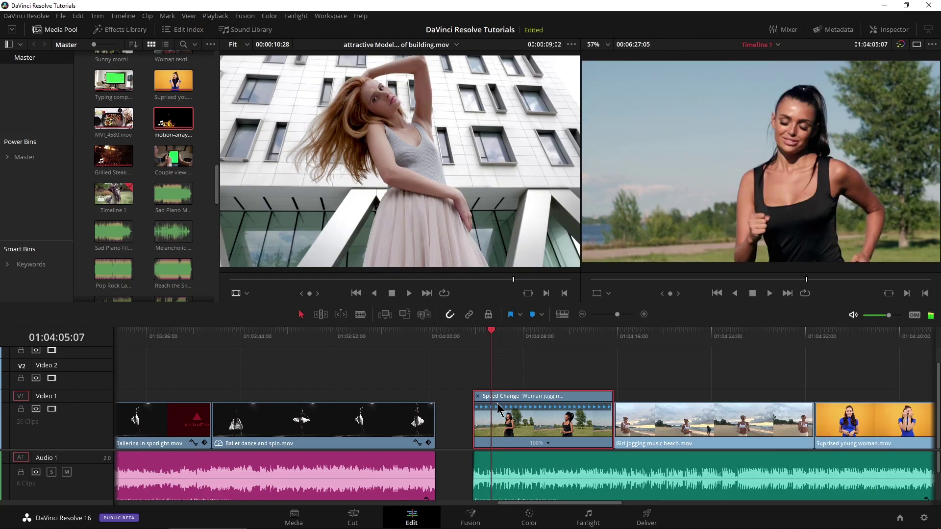
left_click(478, 396)
key("space")
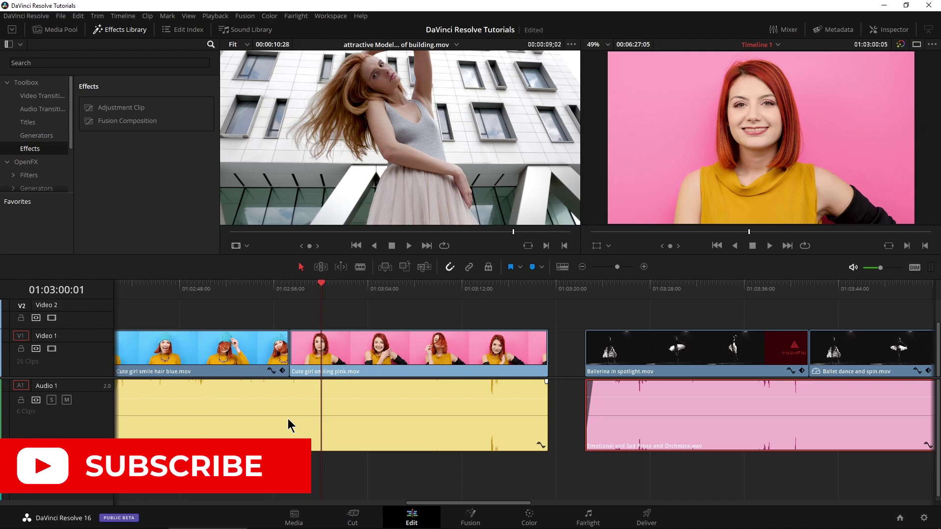
Lower Future Ambient.wav's volume to about -5 dB and listen to the result
left_click_drag(371, 397, 366, 408)
key("space")
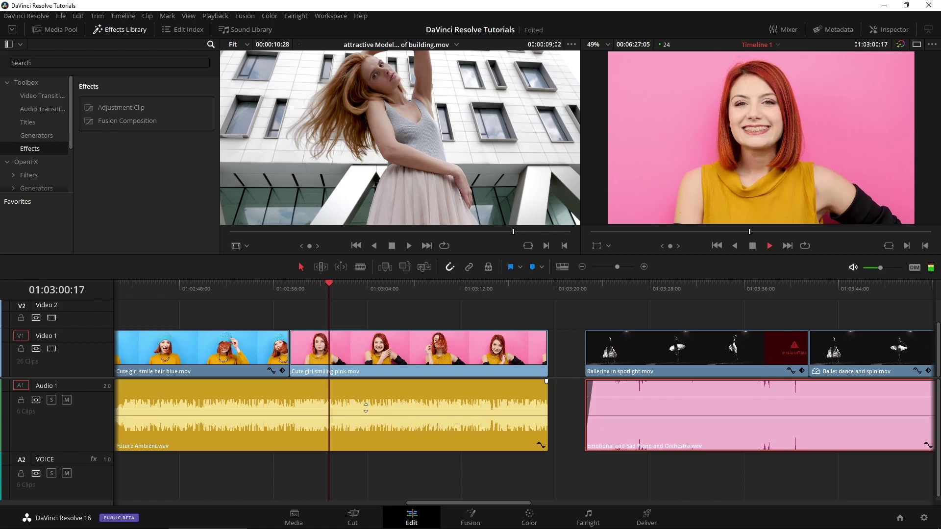
left_click_drag(880, 268, 891, 269)
key("space")
Select Future Ambient.wav, then the Emotional and Sad Piano clip, and open Paste Attributes
left_click(680, 287)
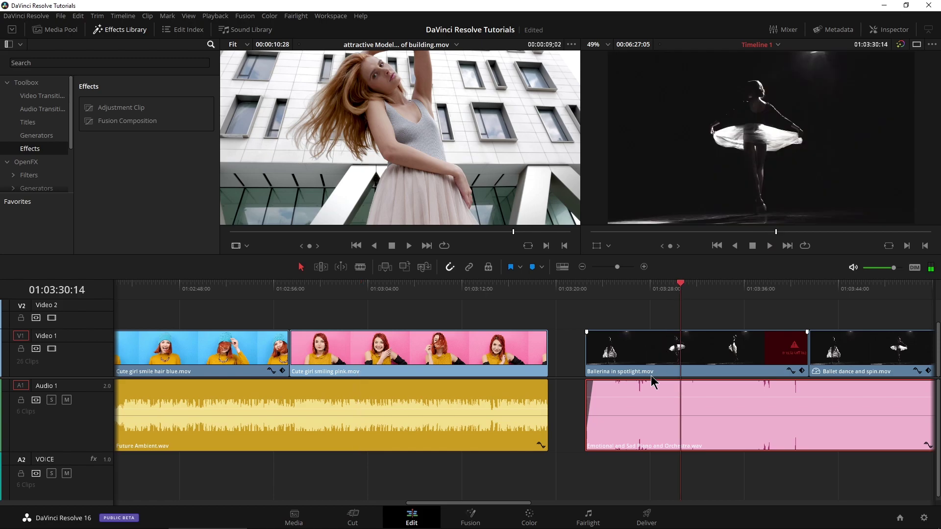
left_click(374, 287)
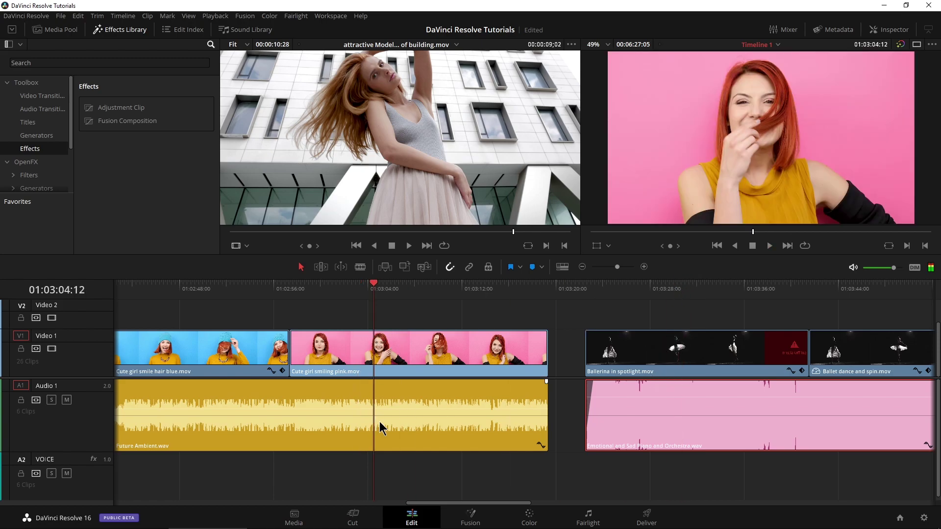
left_click(408, 404)
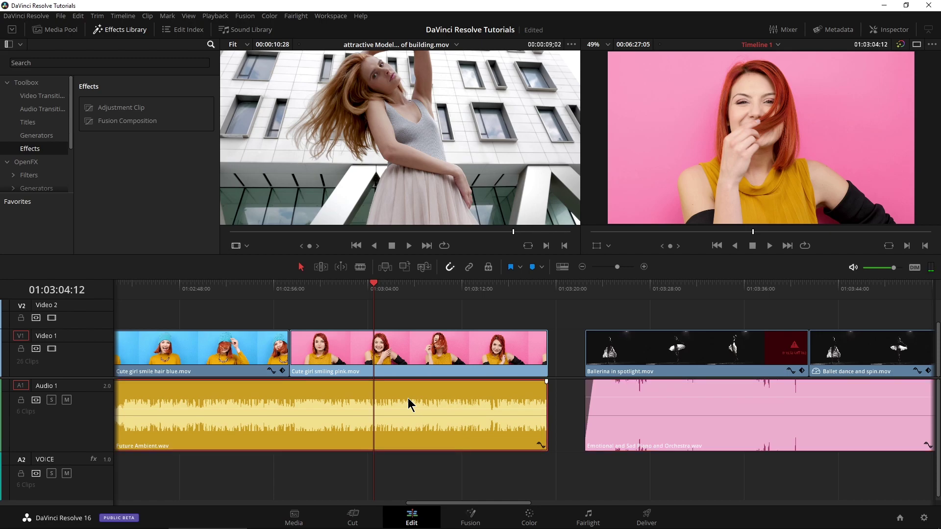
left_click(673, 312)
left_click(673, 413)
key("alt+v")
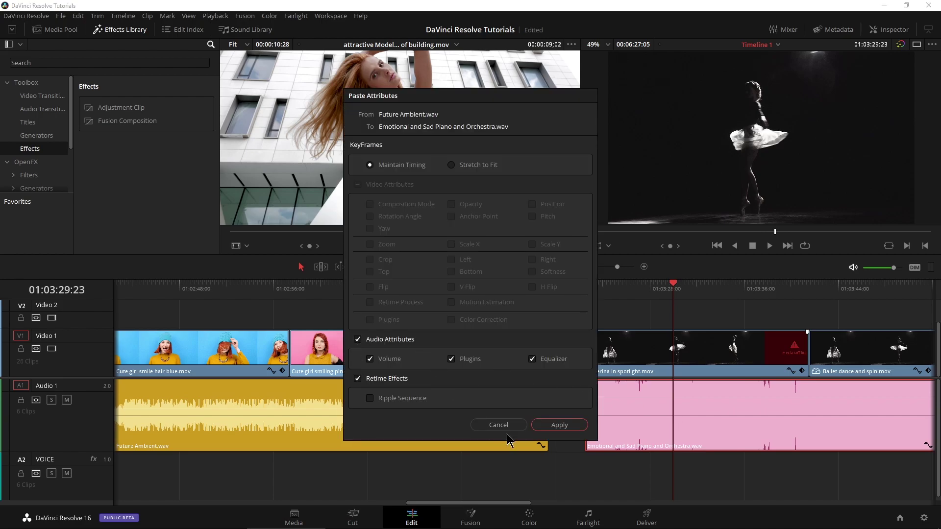
Apply Volume, Plugins and Equalizer to the piano clip and play back to compare levels
left_click(546, 425)
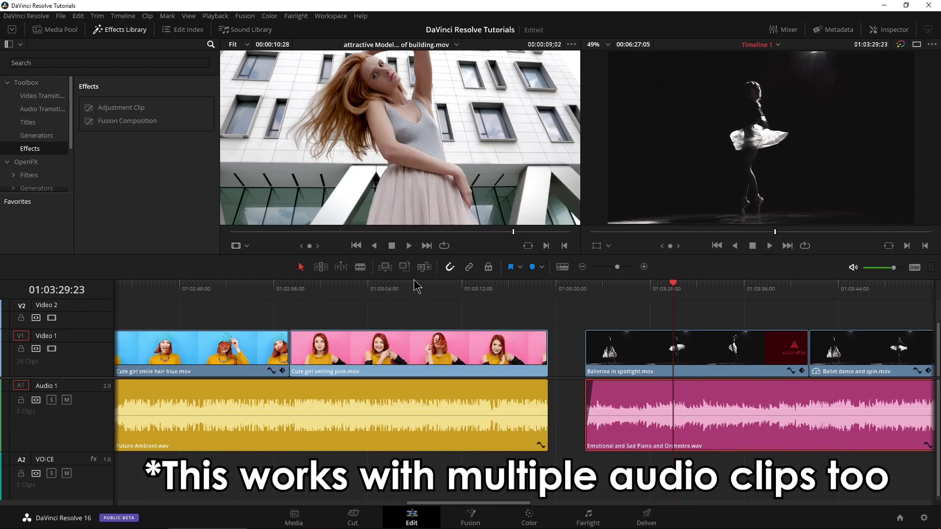
left_click(394, 293)
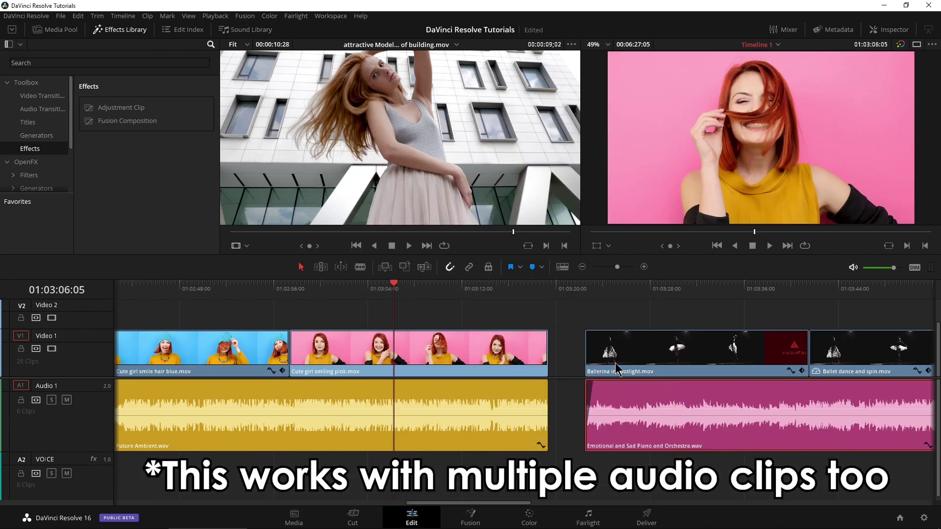
left_click(629, 293)
left_click(423, 293)
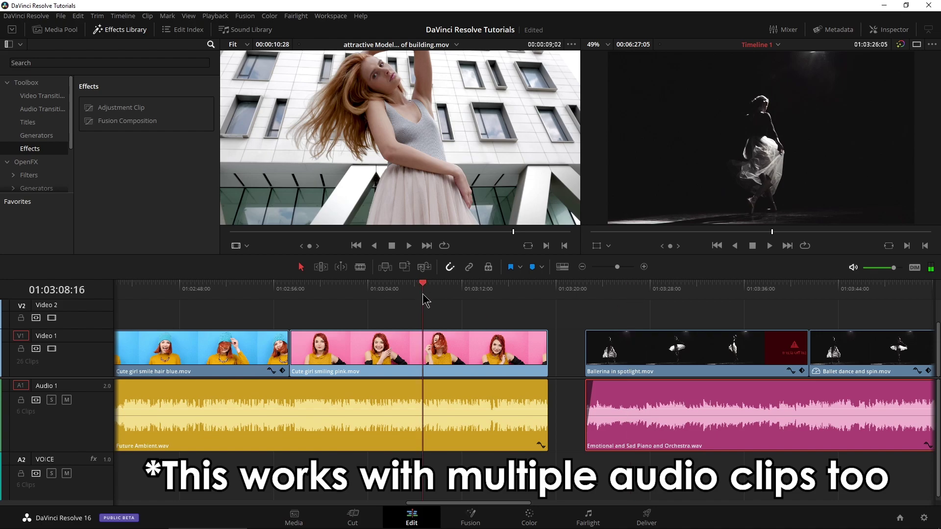
key("space")
left_click(631, 293)
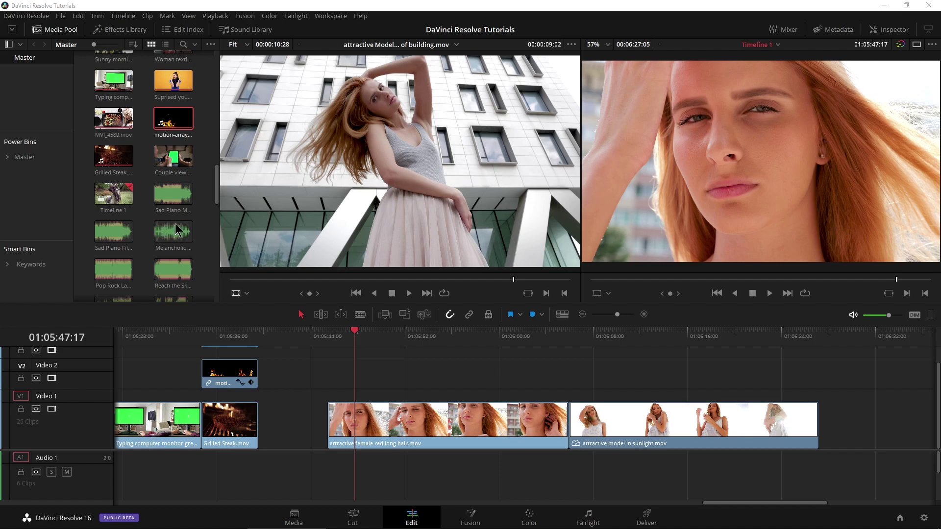
Drag ResolveFX Stylize Abstraction onto attractive female red long hair.mov and view its properties
left_click(122, 33)
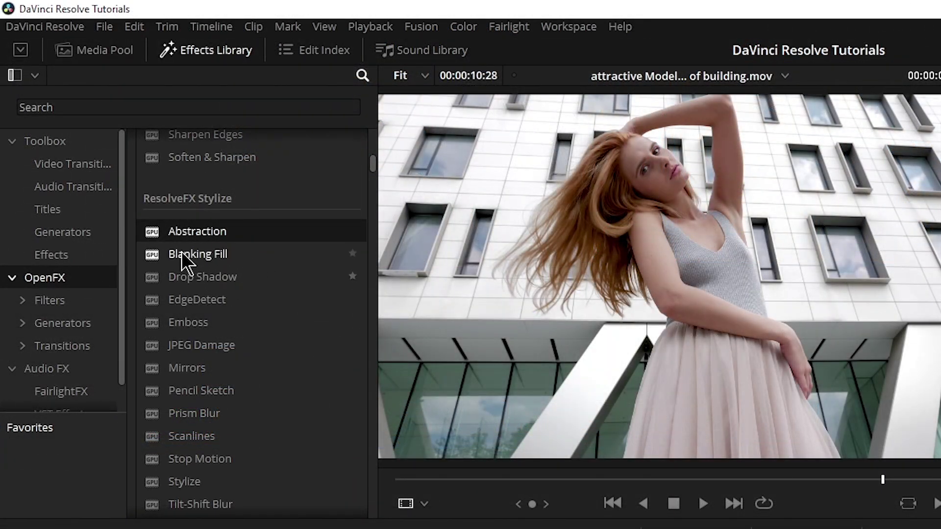
left_click_drag(152, 245, 399, 417)
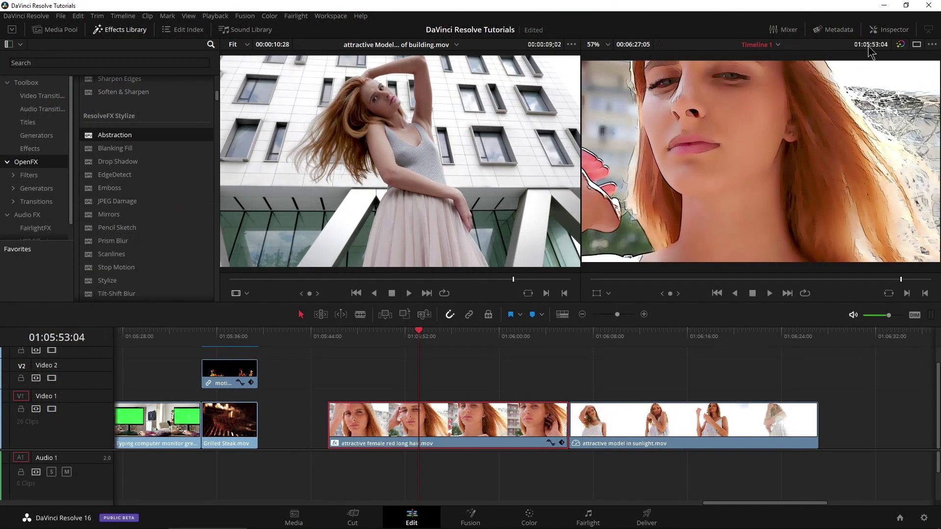
left_click(889, 30)
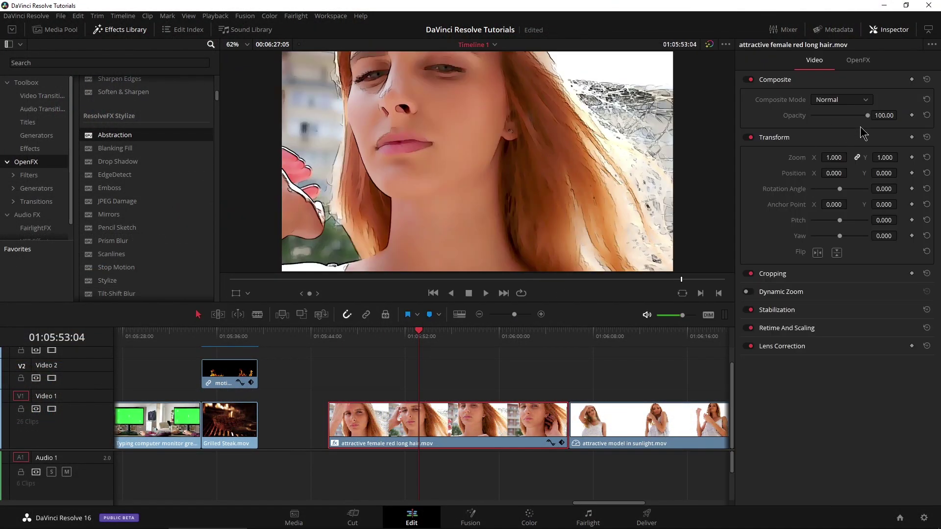
Set the Abstraction effect to Pre Blur 0.208, Strength 0.229, Iterate 5, Steps 12, Edge Strength 5.289
left_click(858, 61)
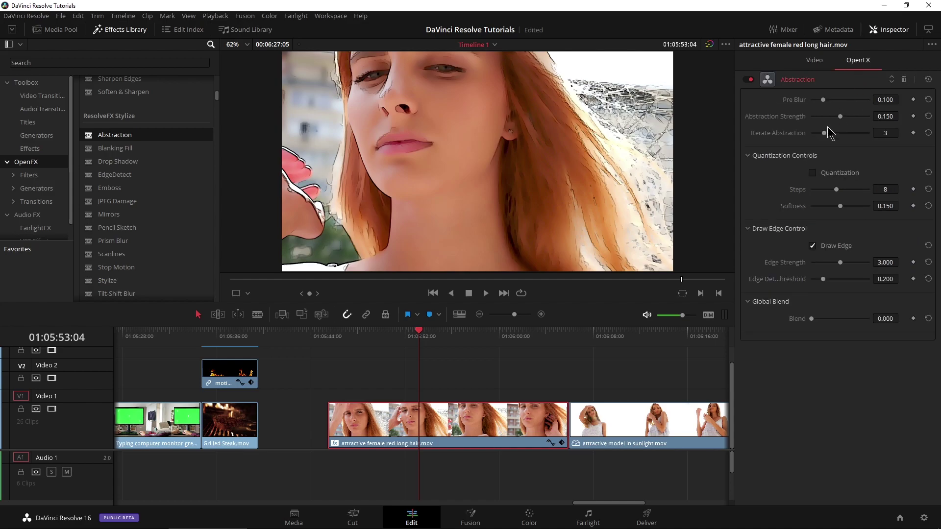
left_click_drag(822, 100, 835, 99)
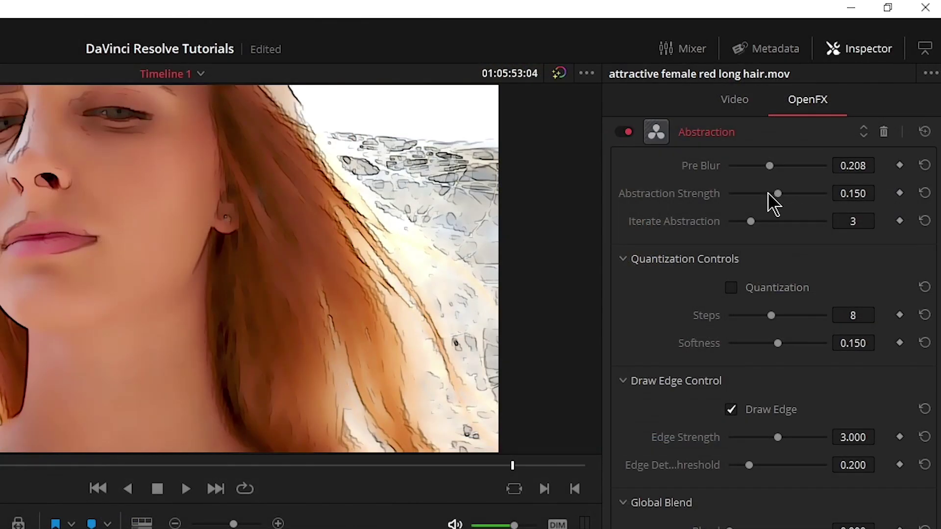
left_click_drag(768, 193, 803, 195)
left_click_drag(758, 222, 775, 224)
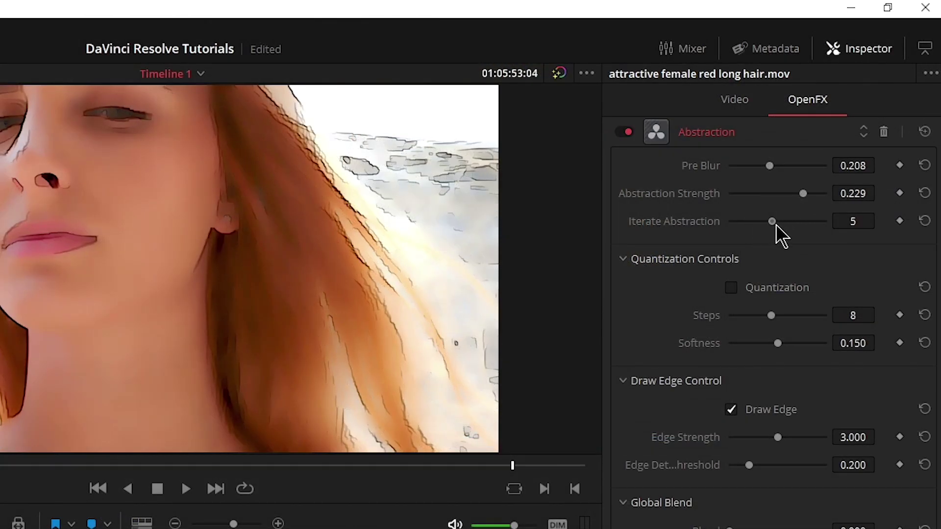
left_click_drag(771, 315, 786, 317)
left_click_drag(784, 437, 826, 439)
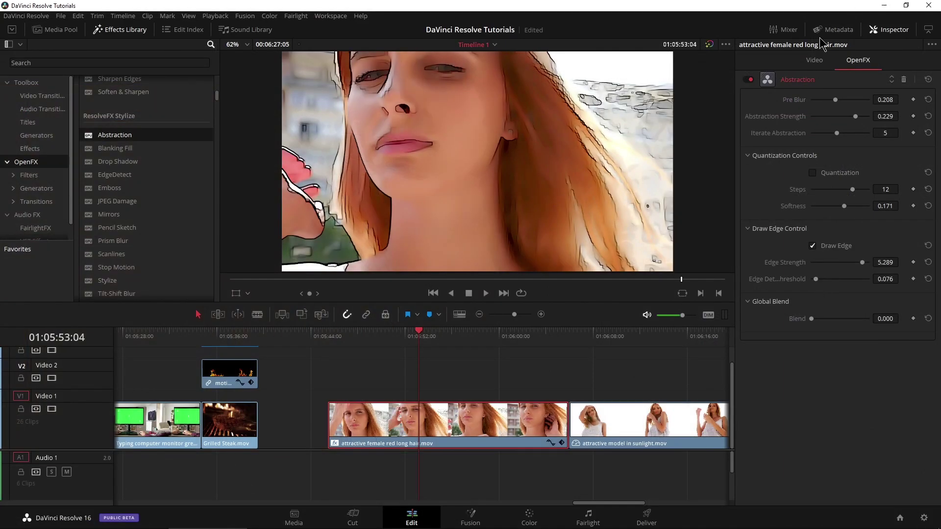
left_click(916, 44)
key("space")
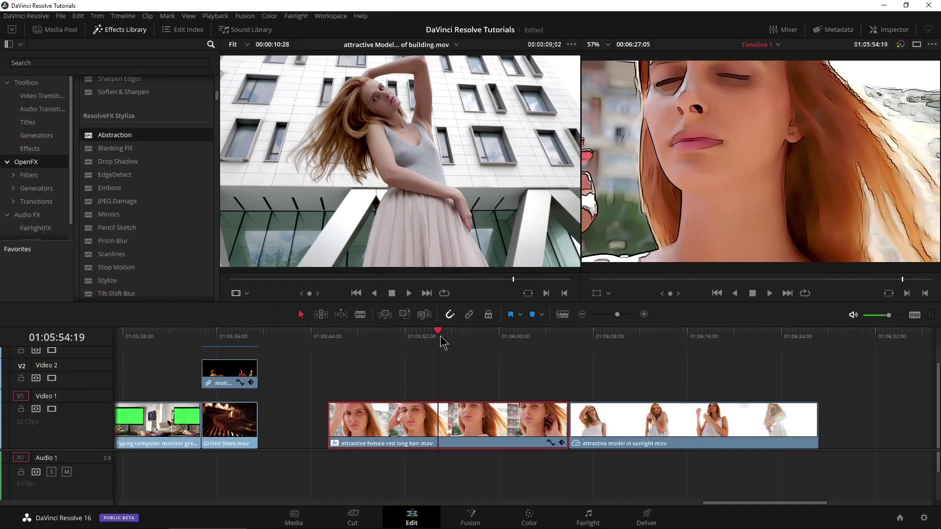
left_click_drag(554, 344, 523, 342)
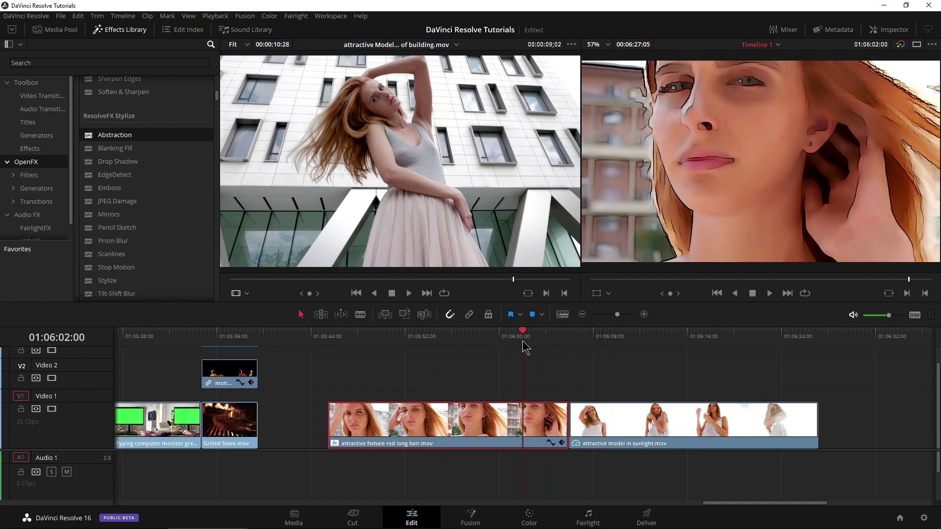
left_click(621, 337)
left_click(547, 342)
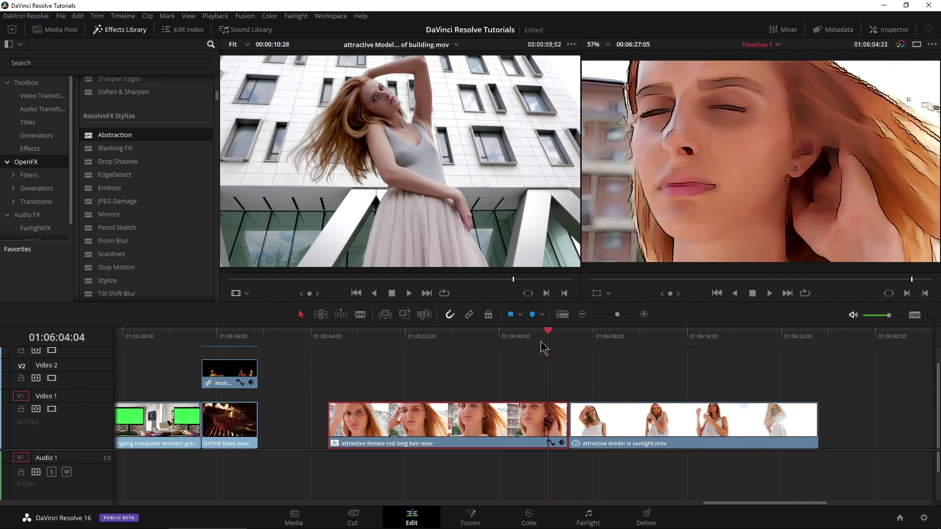
left_click_drag(543, 348, 517, 360)
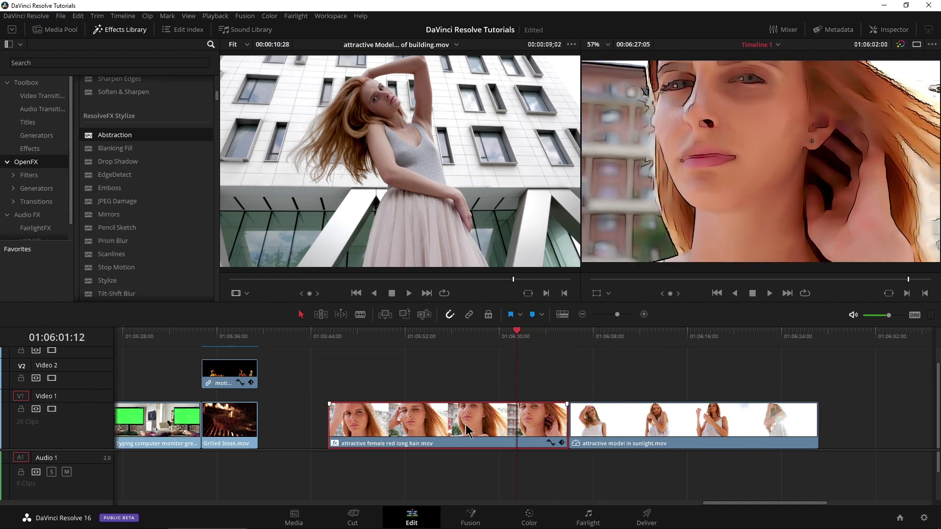
left_click(645, 343)
left_click(618, 423)
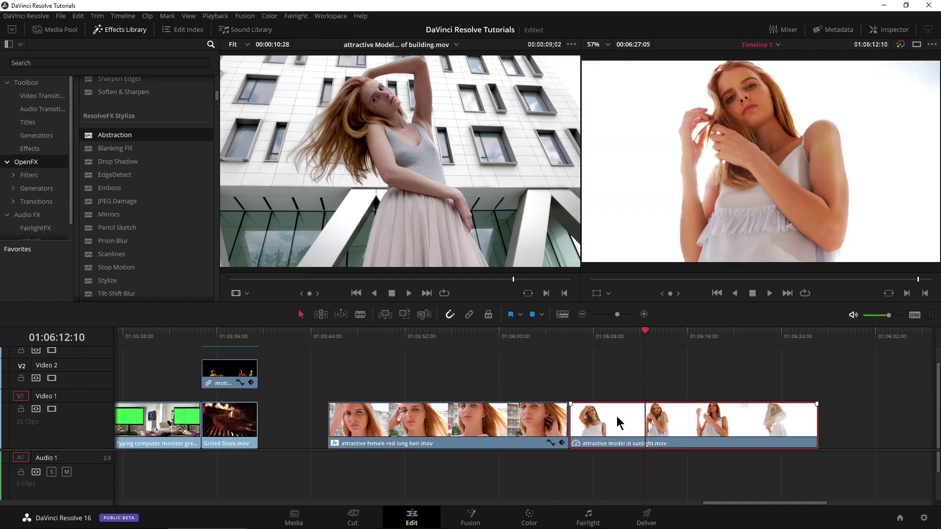
Paste the Abstraction plugin onto the sunlight clip without rippling the sequence, then view it
right_click(619, 423)
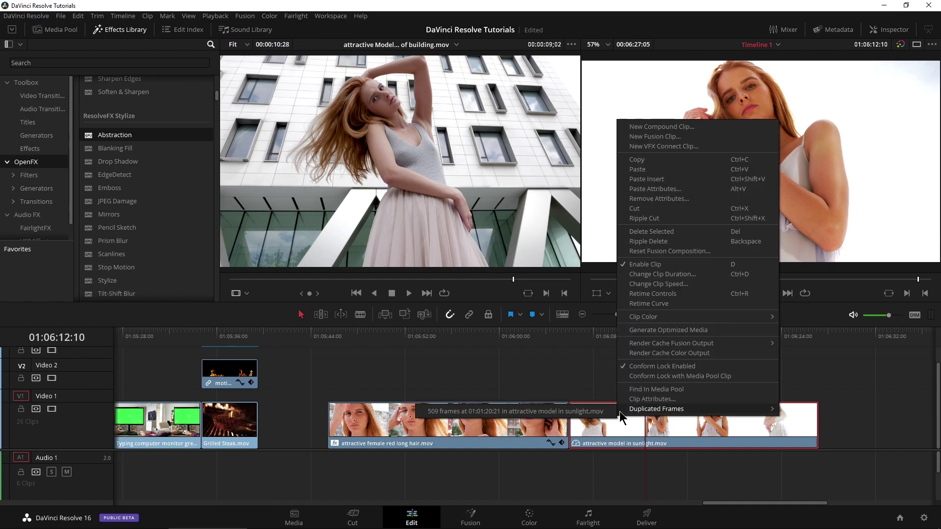
left_click(654, 189)
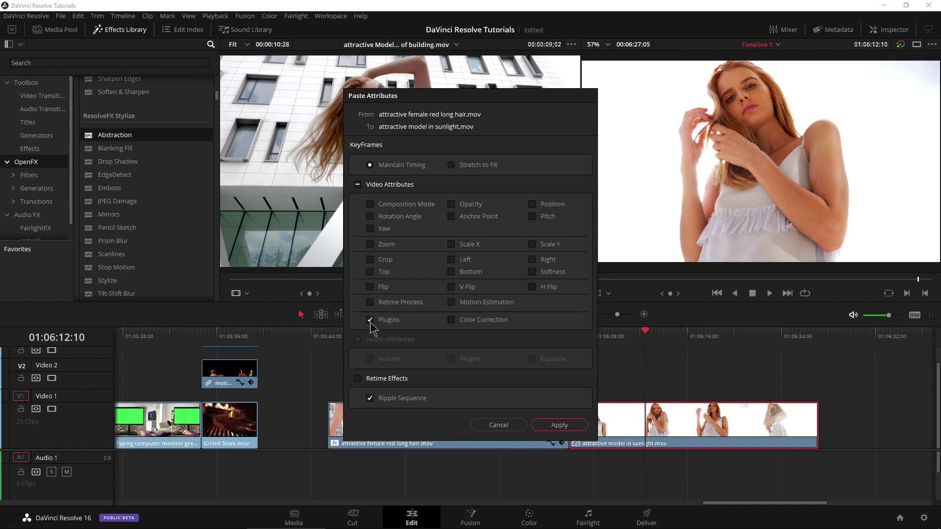
left_click(369, 398)
left_click(559, 426)
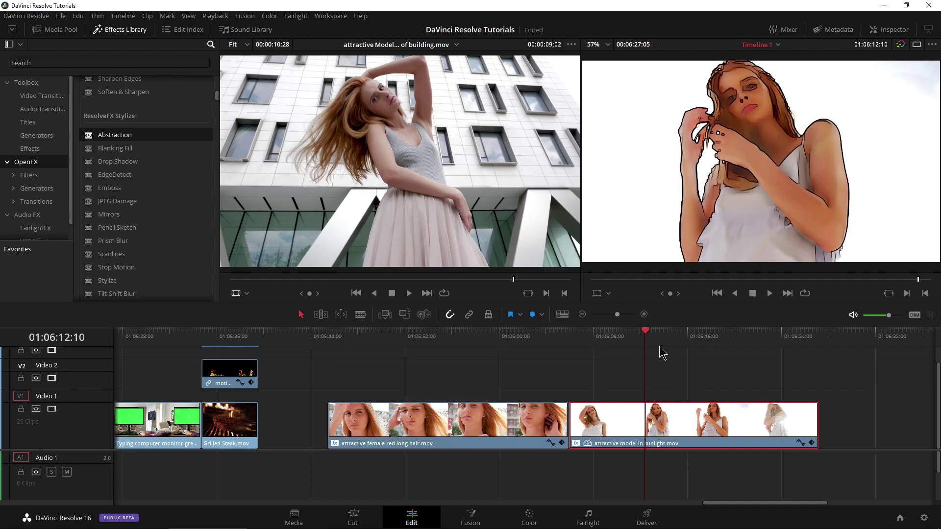
left_click(625, 332)
left_click_drag(626, 333, 633, 333)
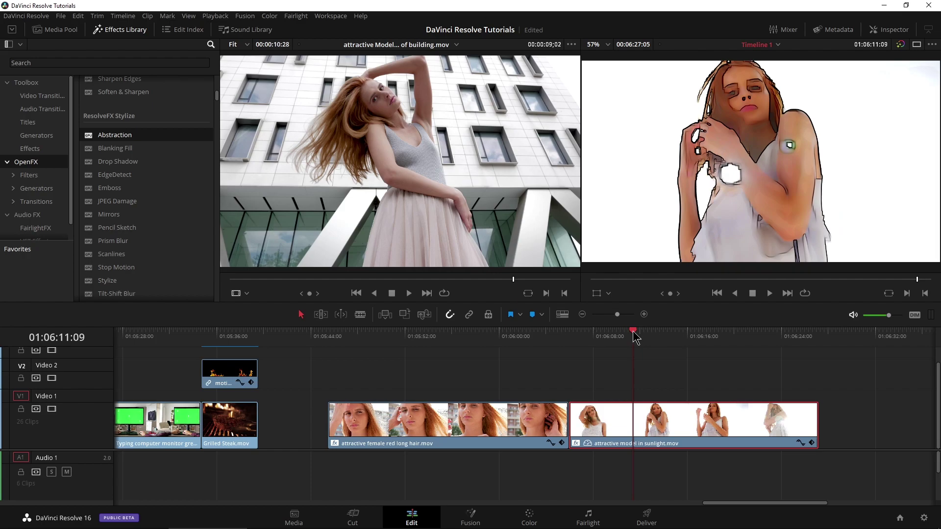
left_click(885, 31)
left_click(858, 63)
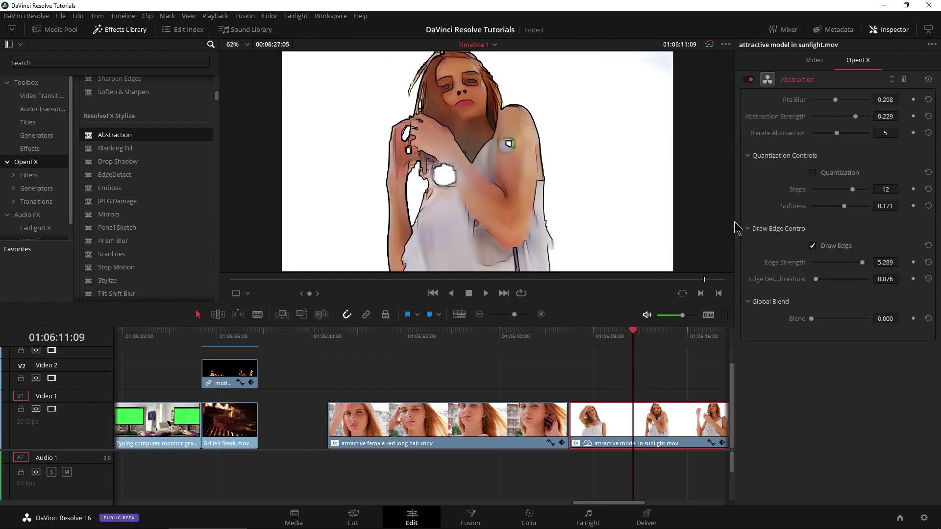
left_click(426, 421)
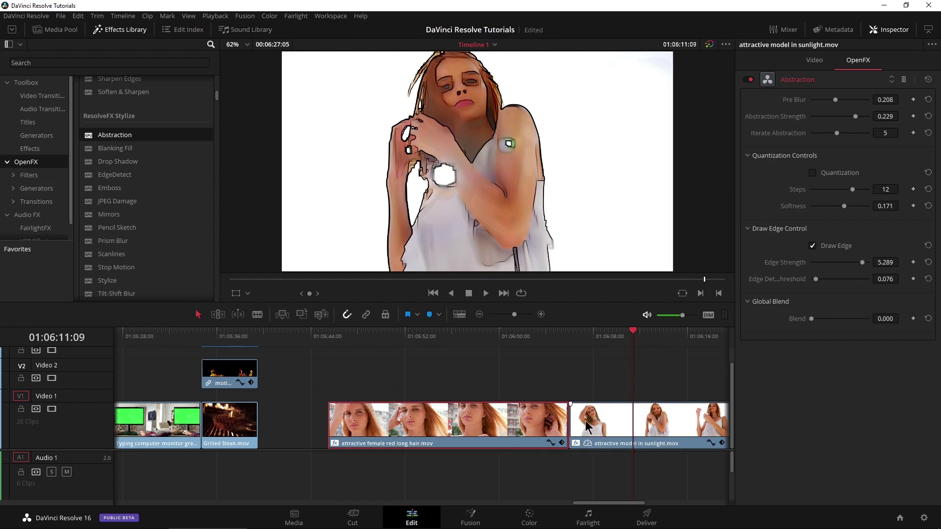
left_click(620, 434)
left_click(888, 30)
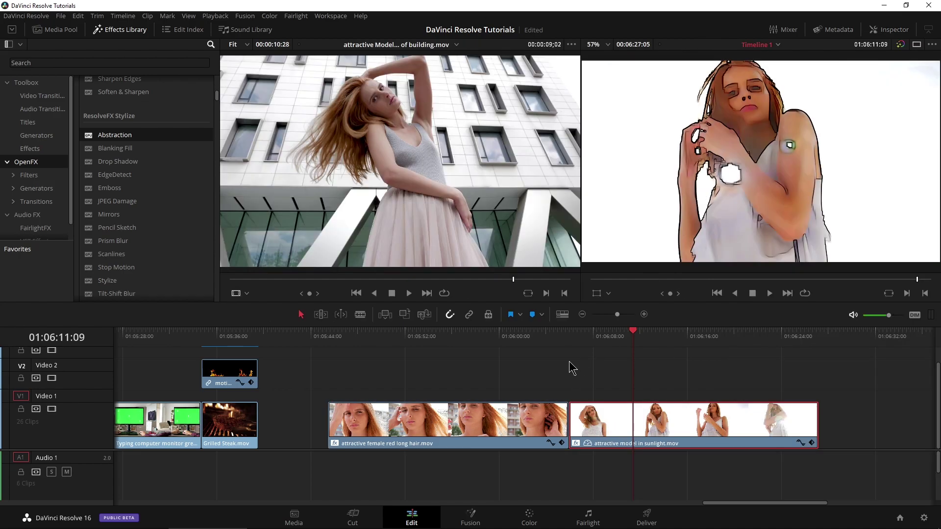
left_click(557, 343)
key("space")
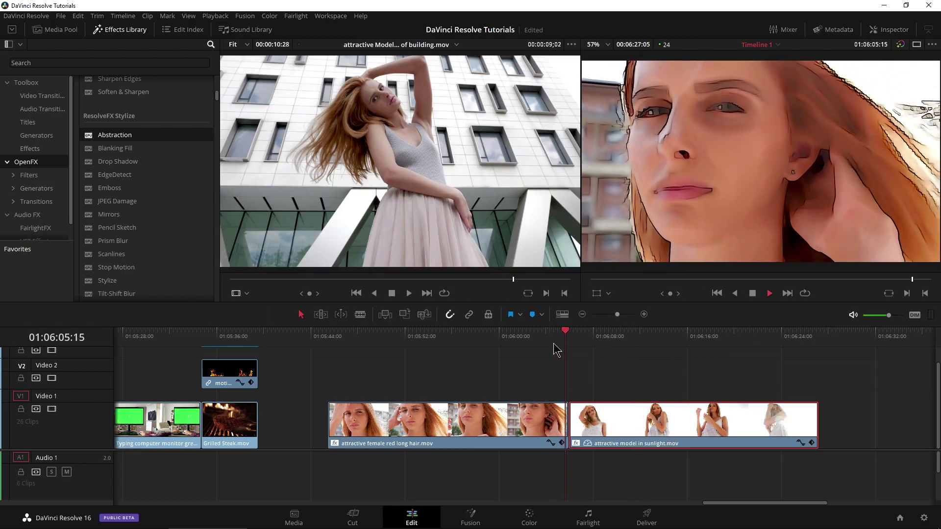
key("space")
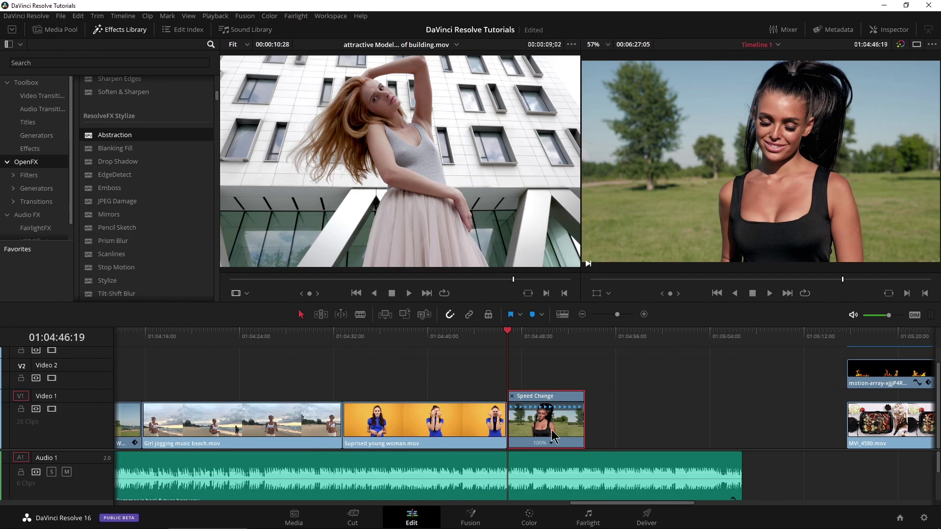
Hide the jogging clip's retime controls and show the Toolbox Effects list in the Effects Library
key("ctrl+r")
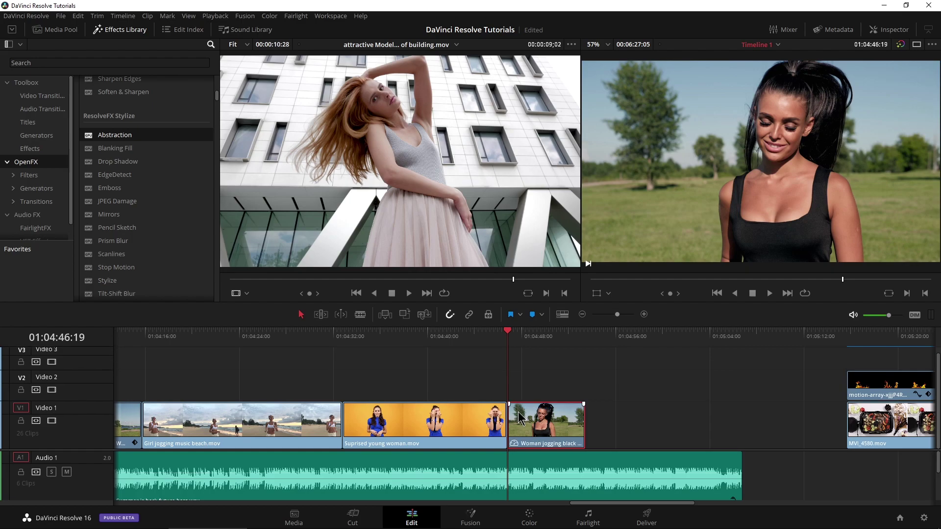
left_click(29, 148)
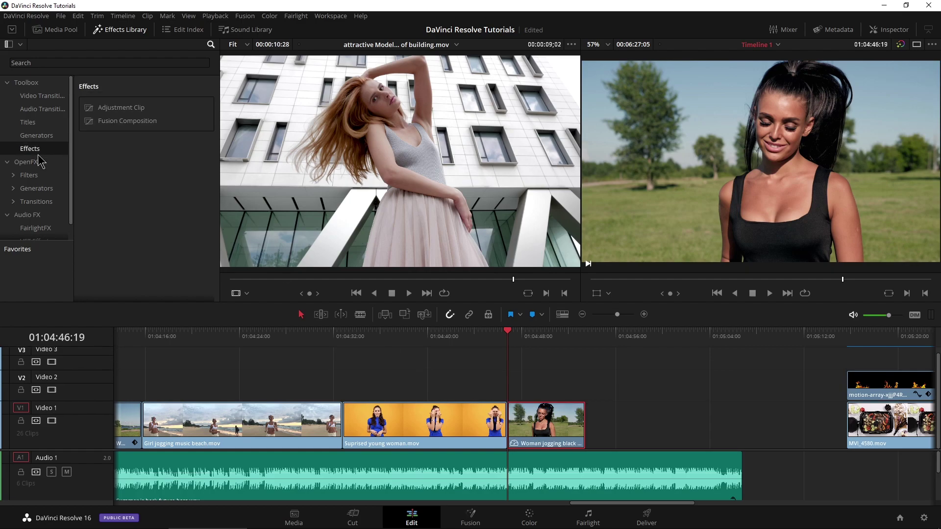